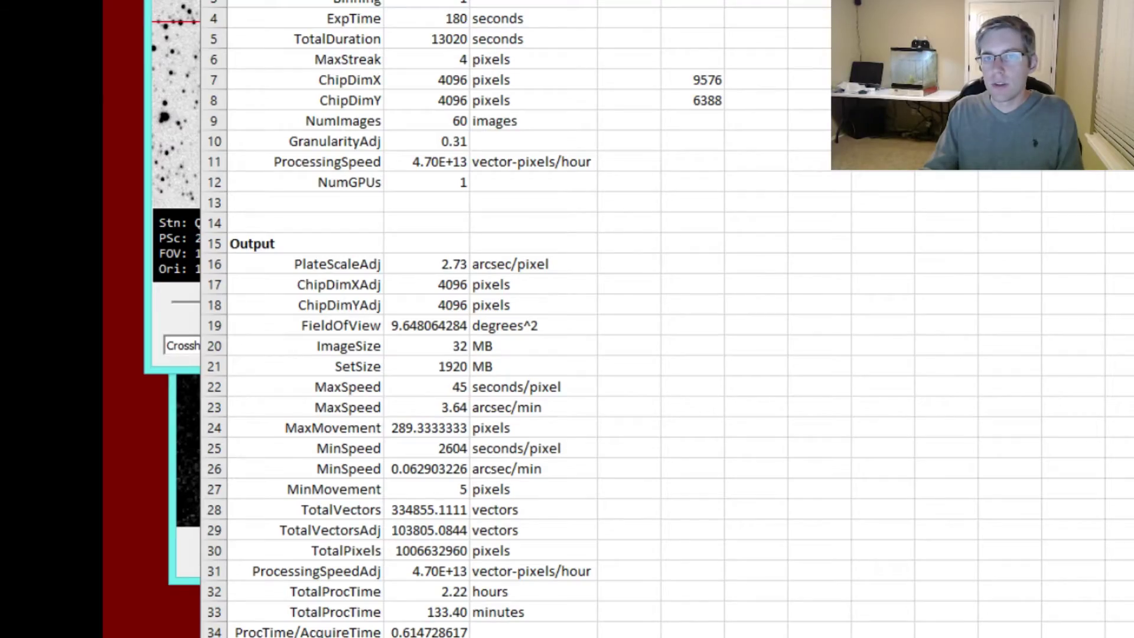
Review the Input and Output sections of the processing time2.xlsx workbook, including the TotalDuration cell.
drag(1127, 0, 862, 141)
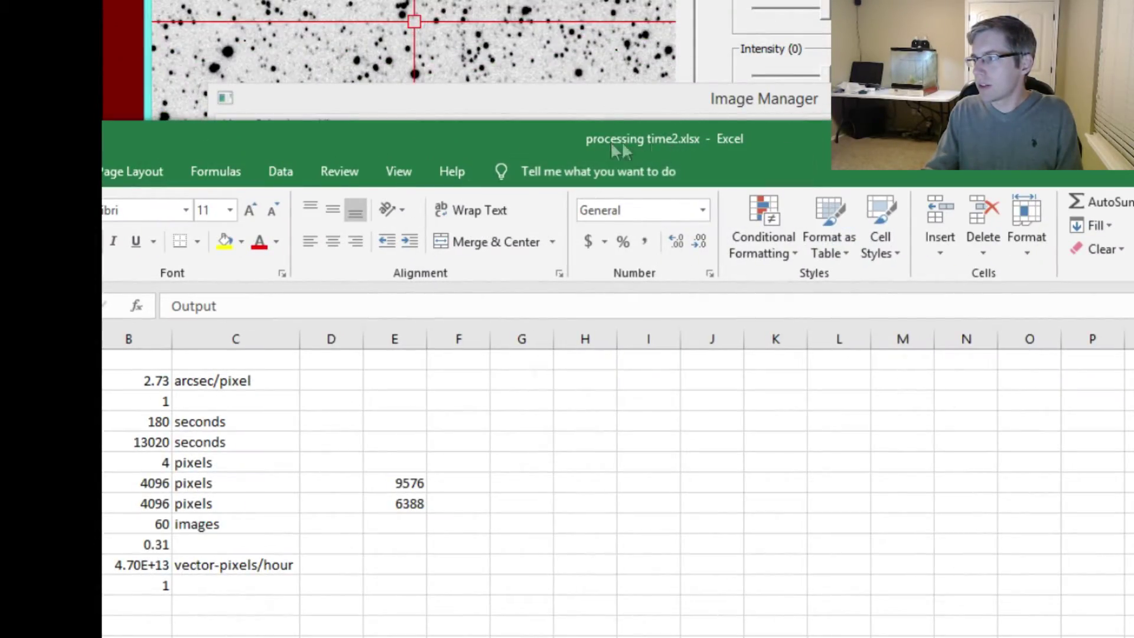
drag(749, 150, 1015, 0)
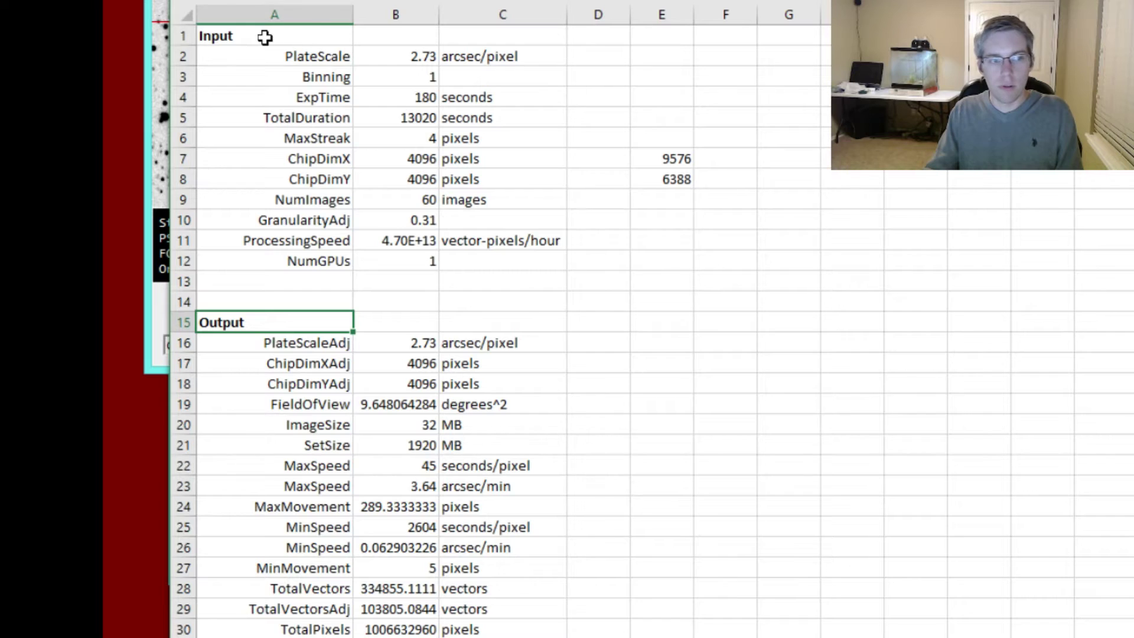
click(243, 33)
click(259, 326)
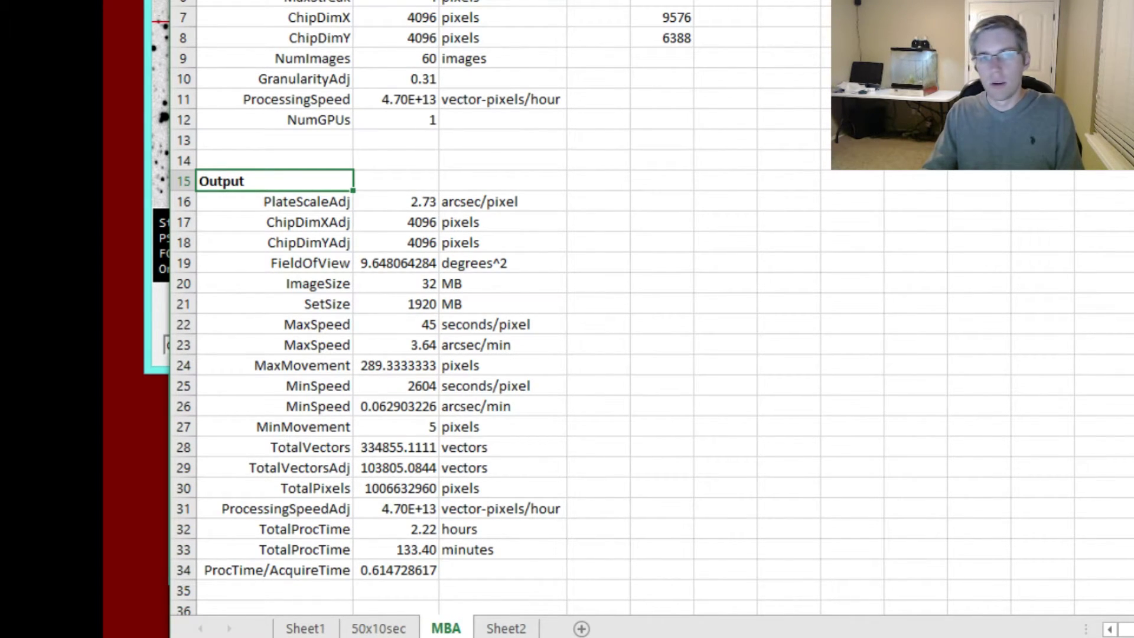
drag(503, 0, 501, 23)
click(317, 319)
drag(317, 319, 466, 318)
click(415, 317)
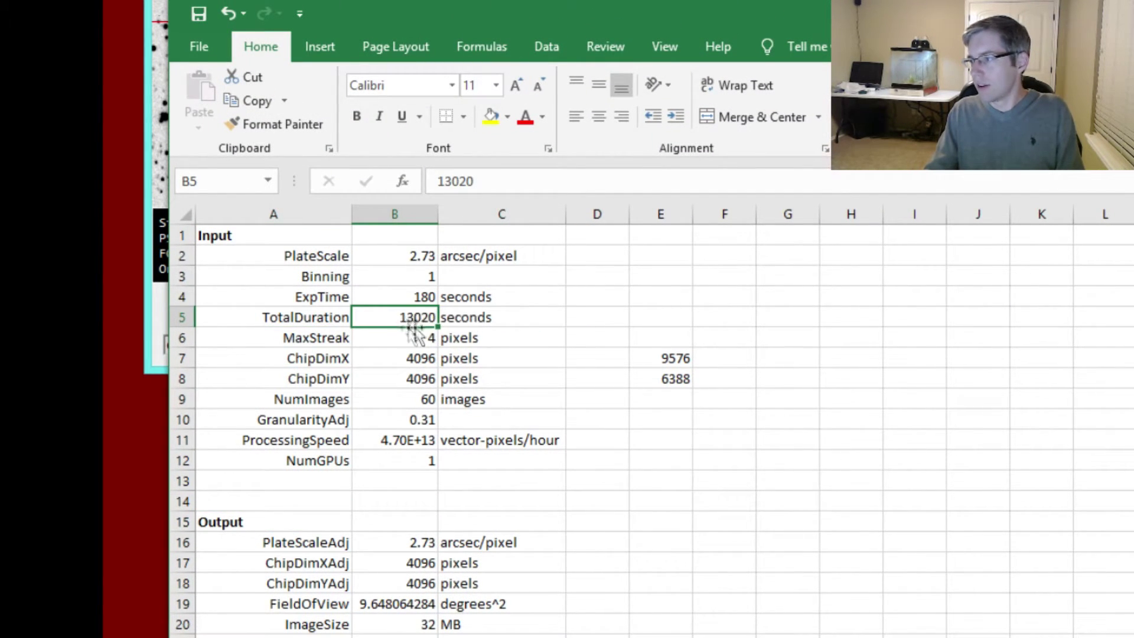
drag(557, 20, 548, 0)
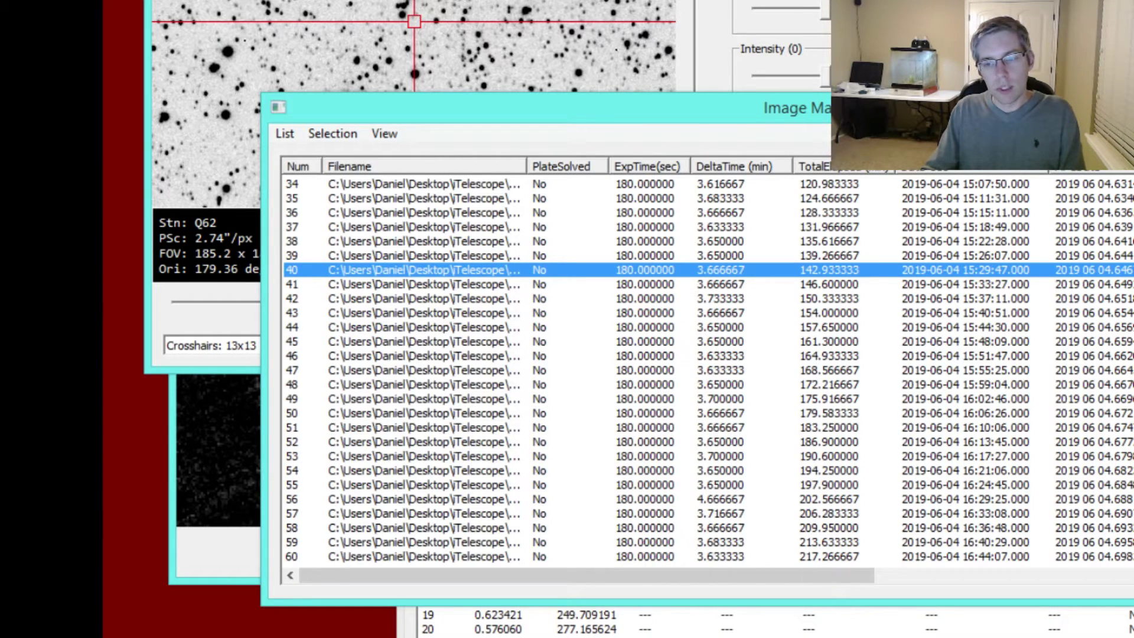
Compare the first and last images in the Image Manager, selecting image 60 to read its total elapsed time and dimensions.
scroll(708, 370, up, 11)
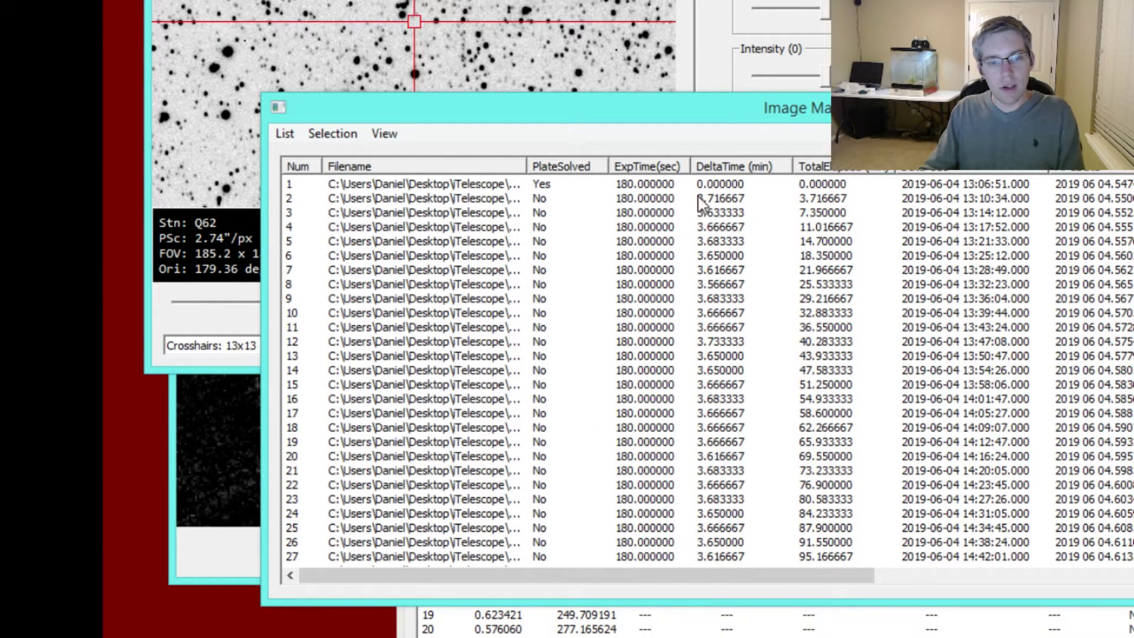
scroll(872, 536, down, 11)
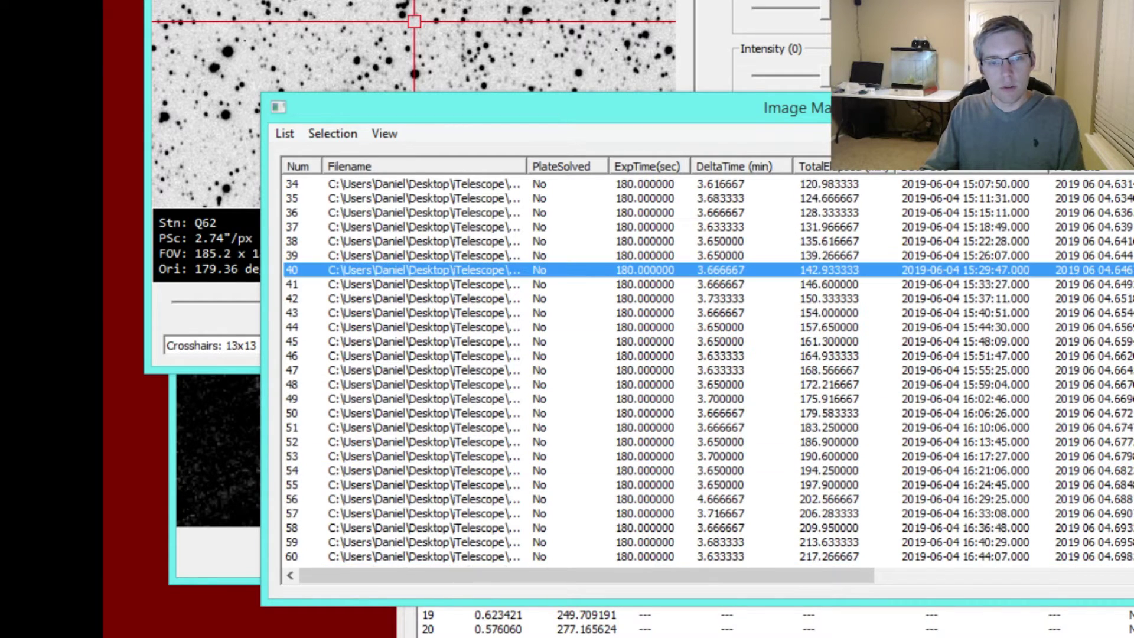
click(821, 558)
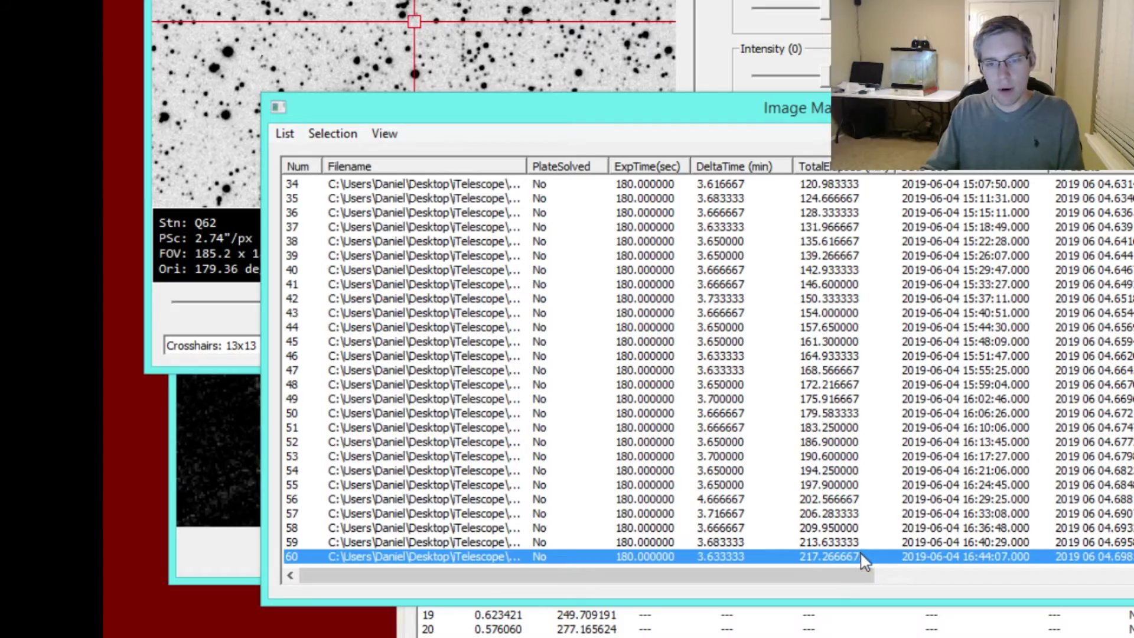
drag(1050, 108, 864, 124)
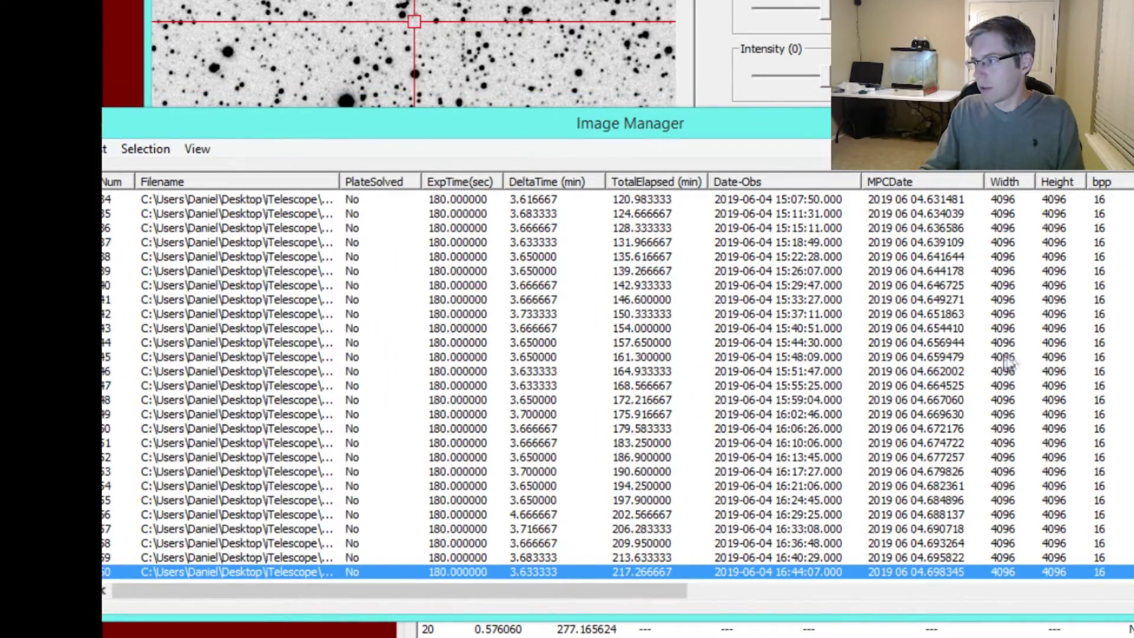
drag(562, 127, 825, 177)
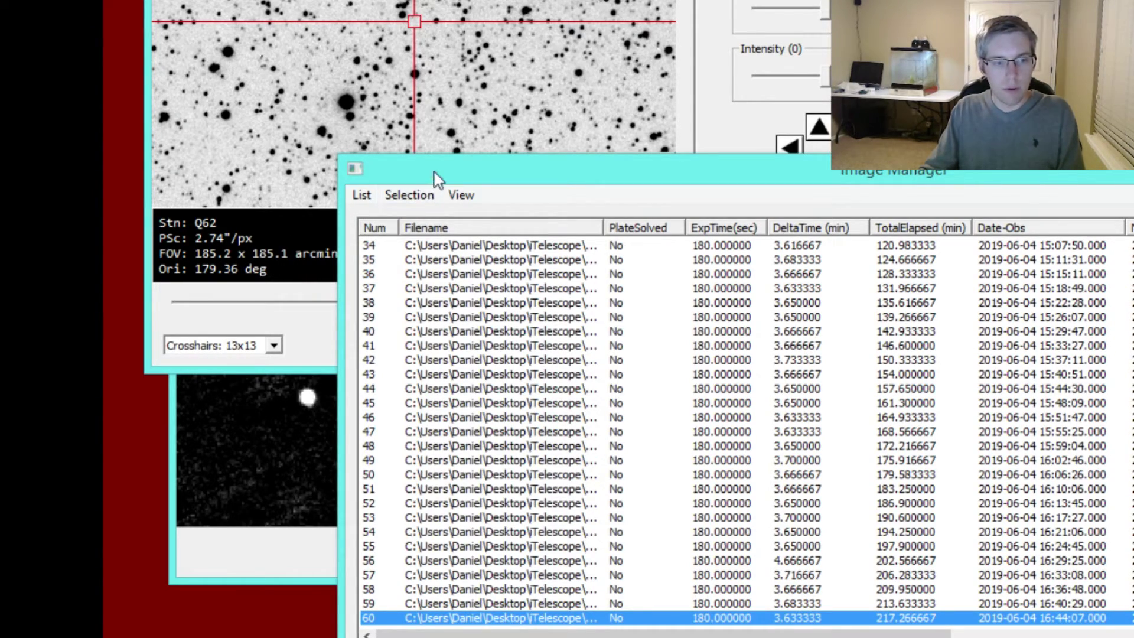
Show the Track Navigator's file metadata and highlight the Vector-px/hr entry.
drag(432, 170, 382, 28)
drag(1128, 281, 1003, 378)
drag(760, 385, 812, 362)
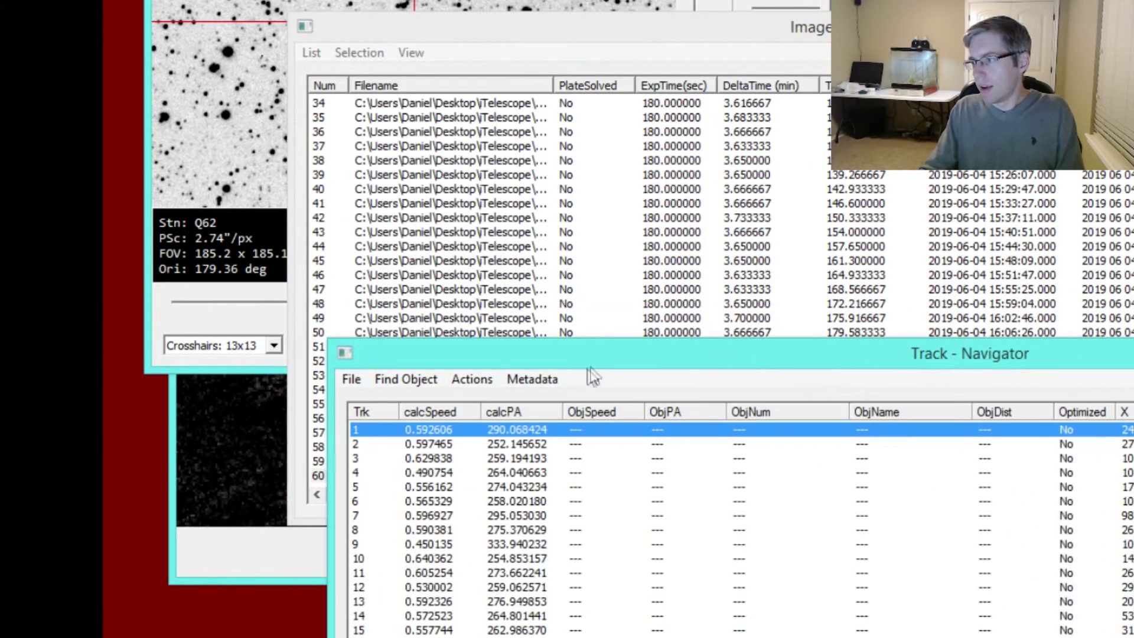
click(535, 383)
click(547, 404)
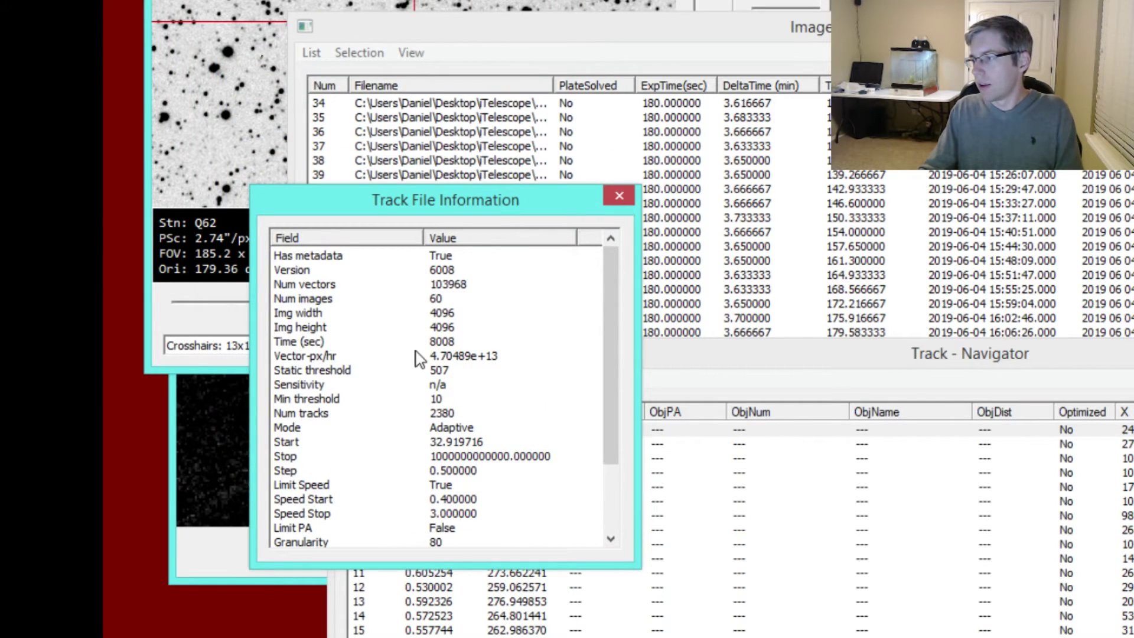
click(323, 358)
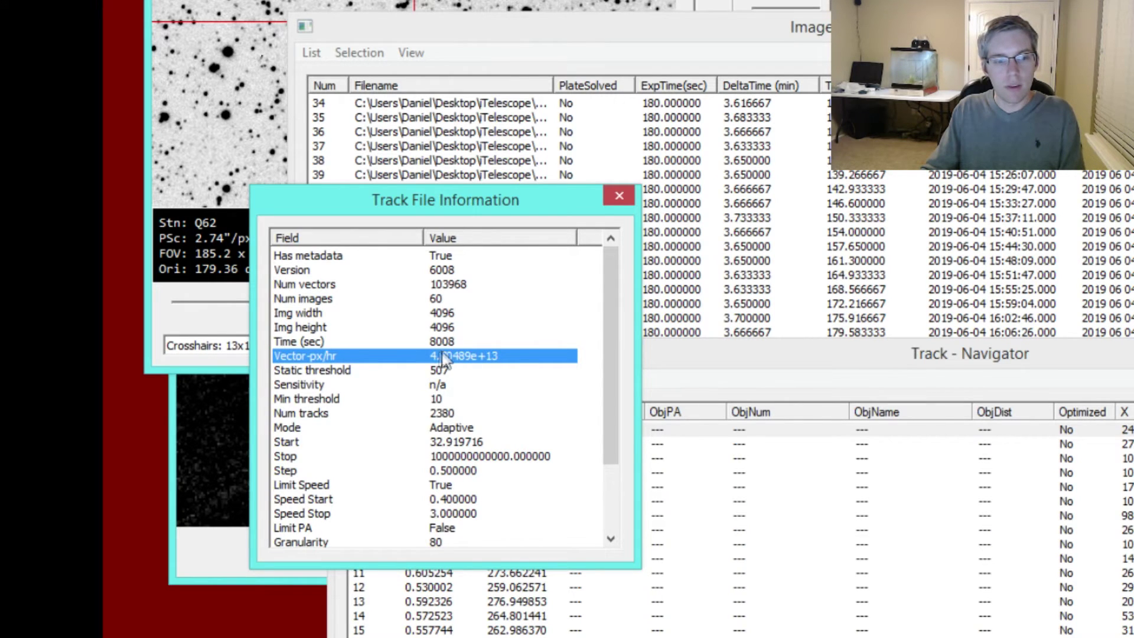
Compare the Excel workbook's ProcessingSpeed with the Vector-px/hr entry in Track File Information, and check the processing time in seconds.
click(700, 636)
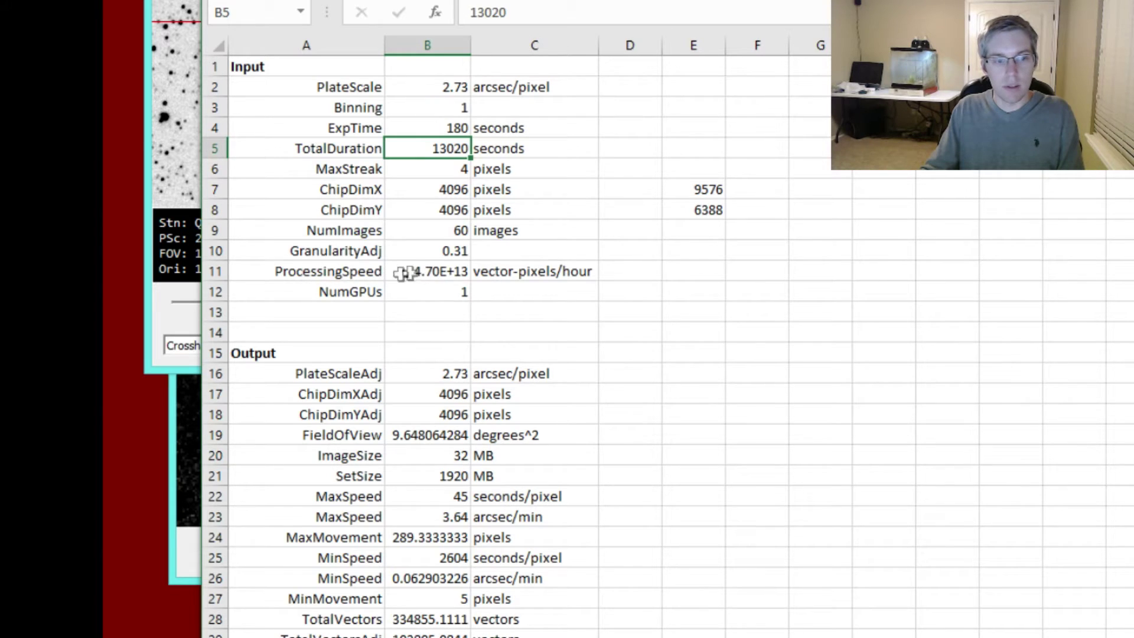
click(423, 272)
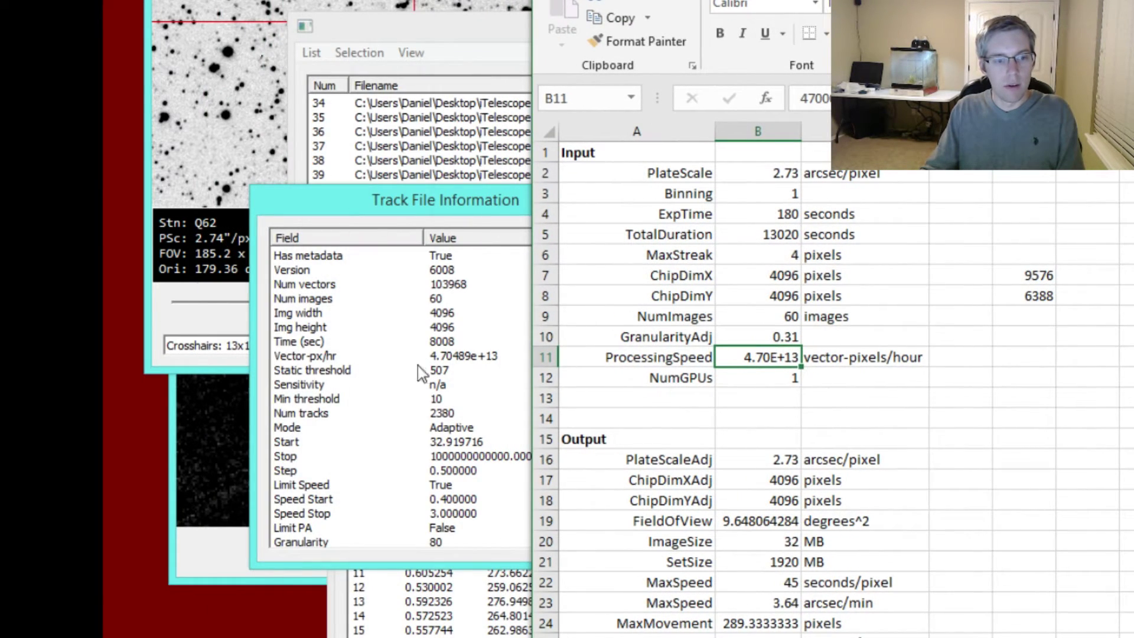
click(434, 354)
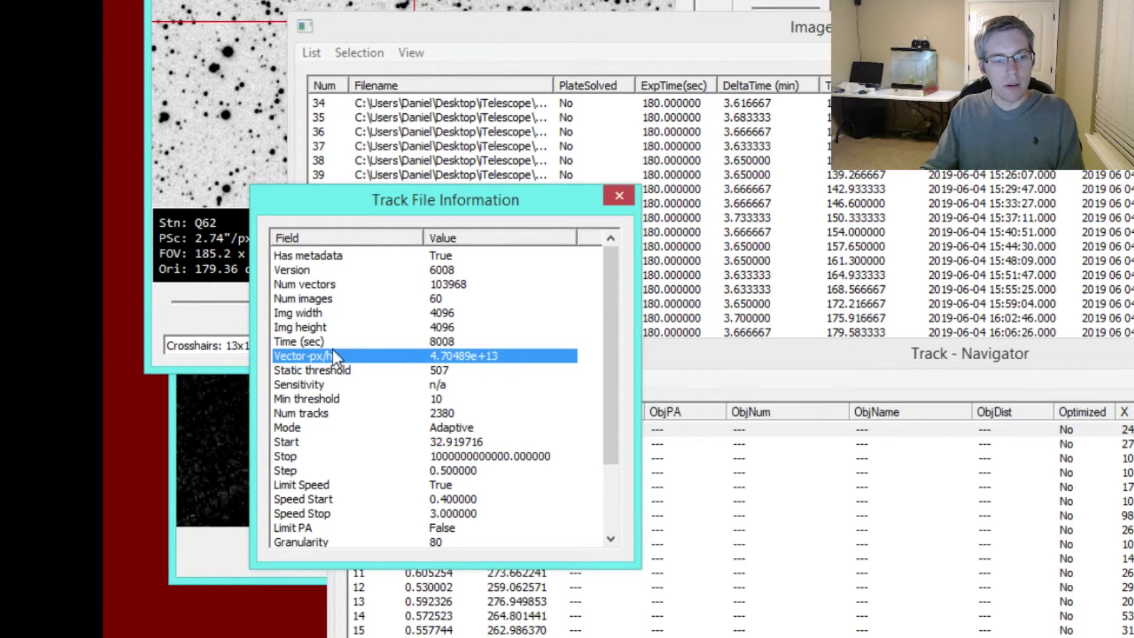
click(412, 343)
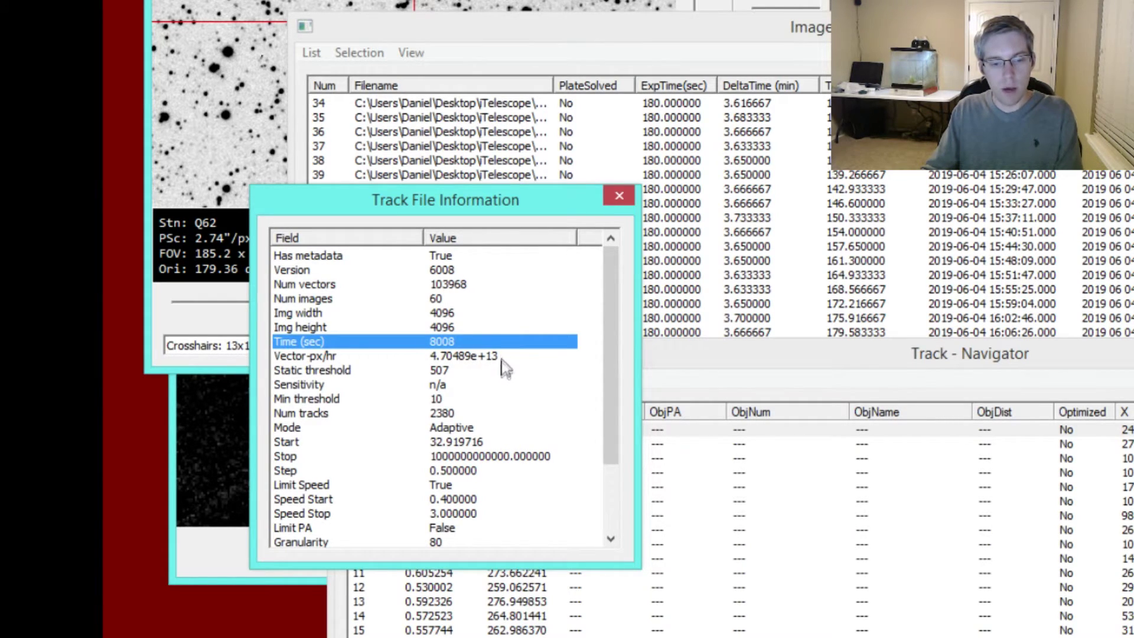
Move the Track File Information window clear of the workbook and highlight its Num vectors entry.
key(alt+Tab)
drag(768, 1, 772, 0)
drag(442, 207, 351, 131)
click(228, 212)
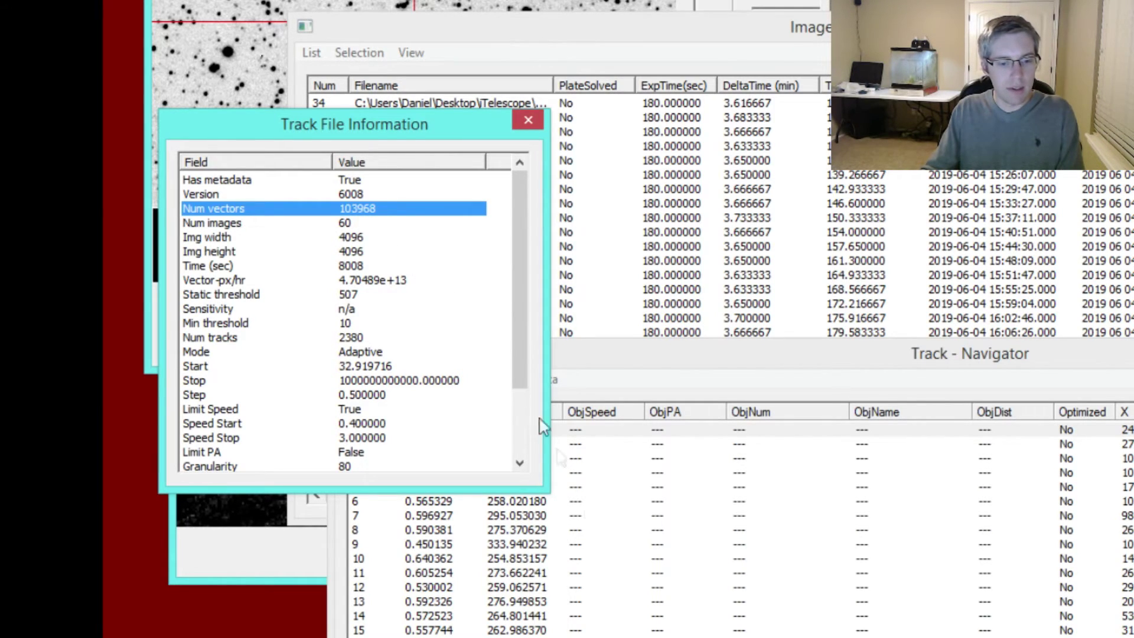
Return to the Excel workbook and set GranularityAdj to 0.67.
click(637, 637)
drag(768, 1, 466, 0)
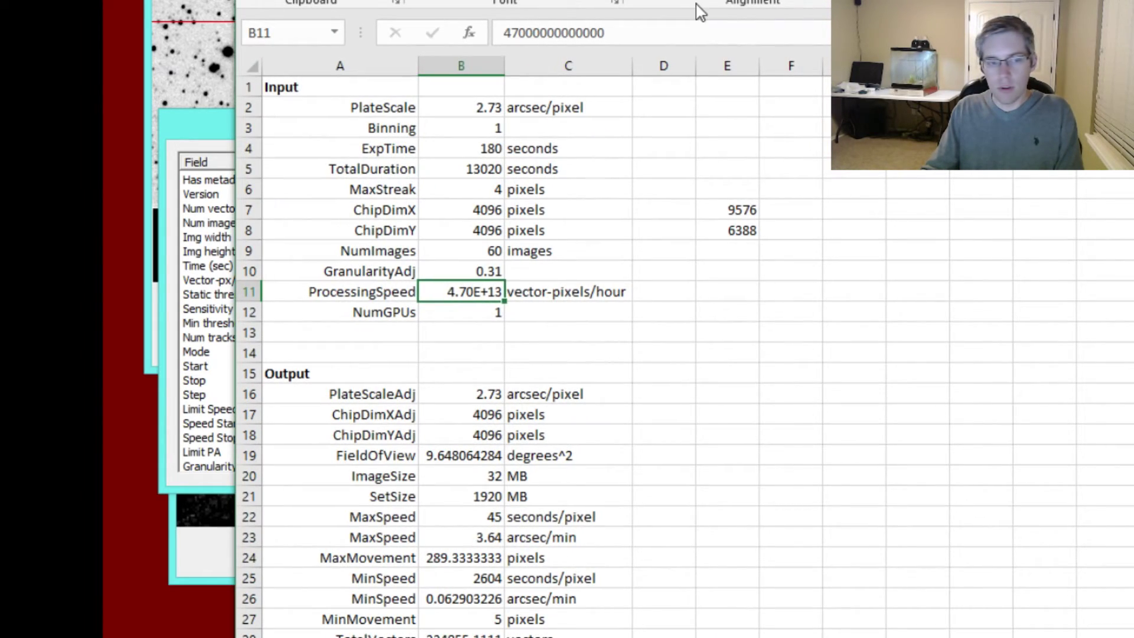
click(497, 269)
text(.67)
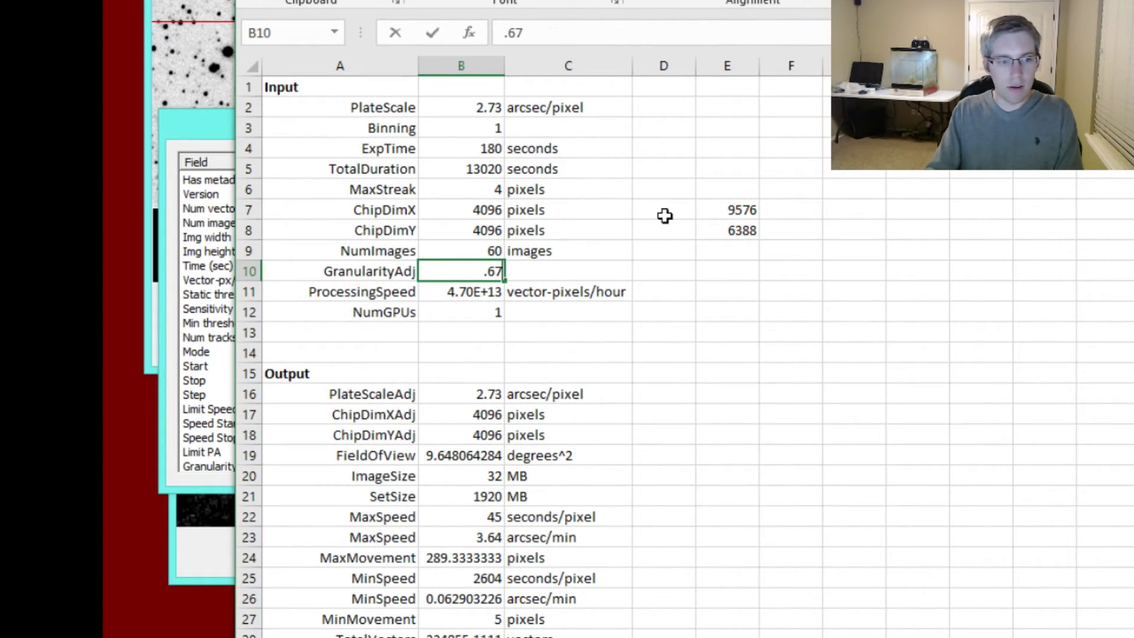
key(Return)
click(459, 272)
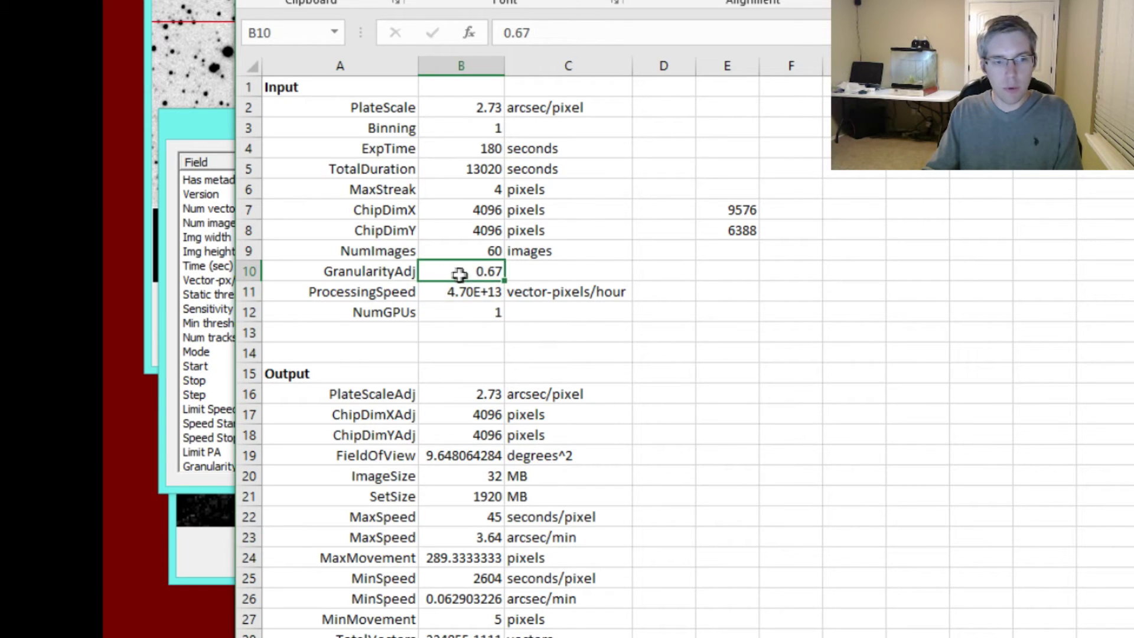
Set GranularityAdj in the workbook to 0.8.
drag(582, 0, 585, 0)
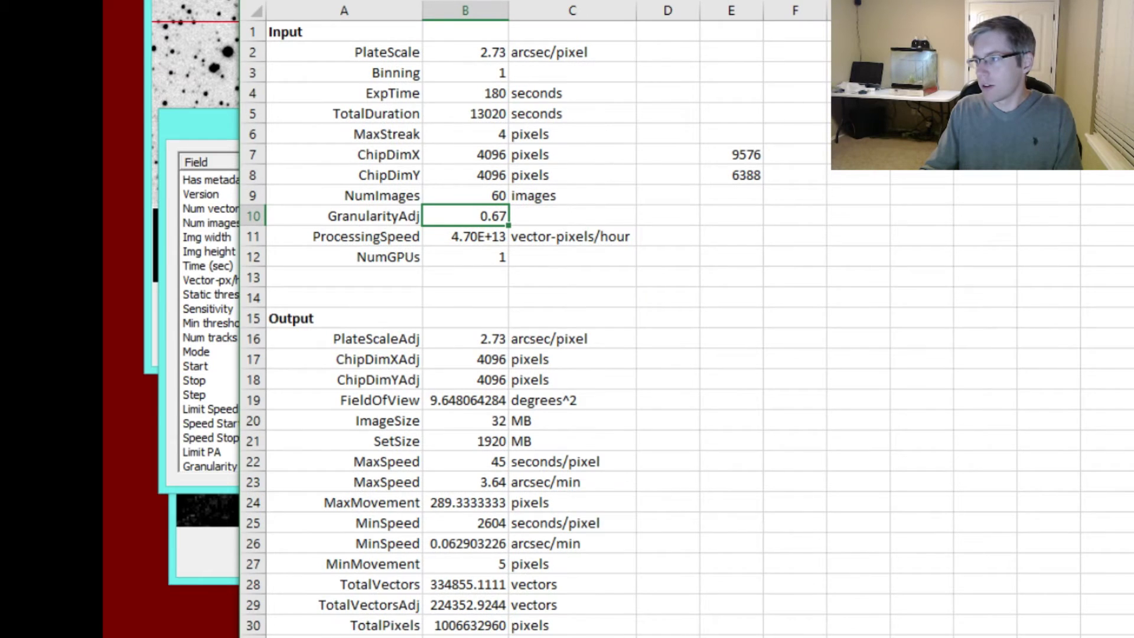
text(0.8)
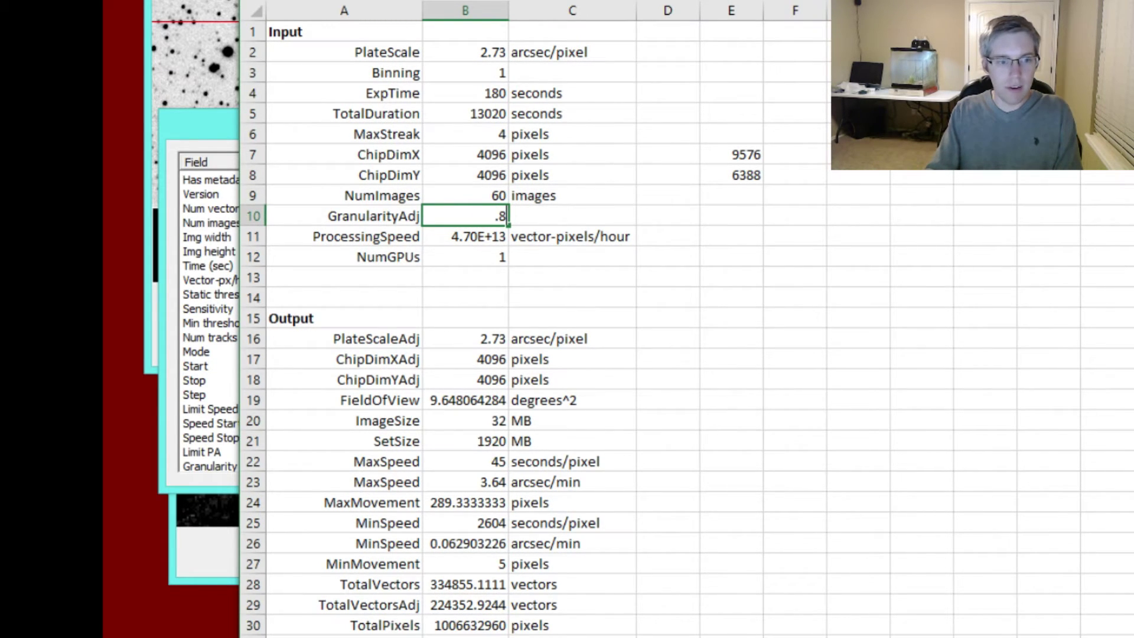
key(Return)
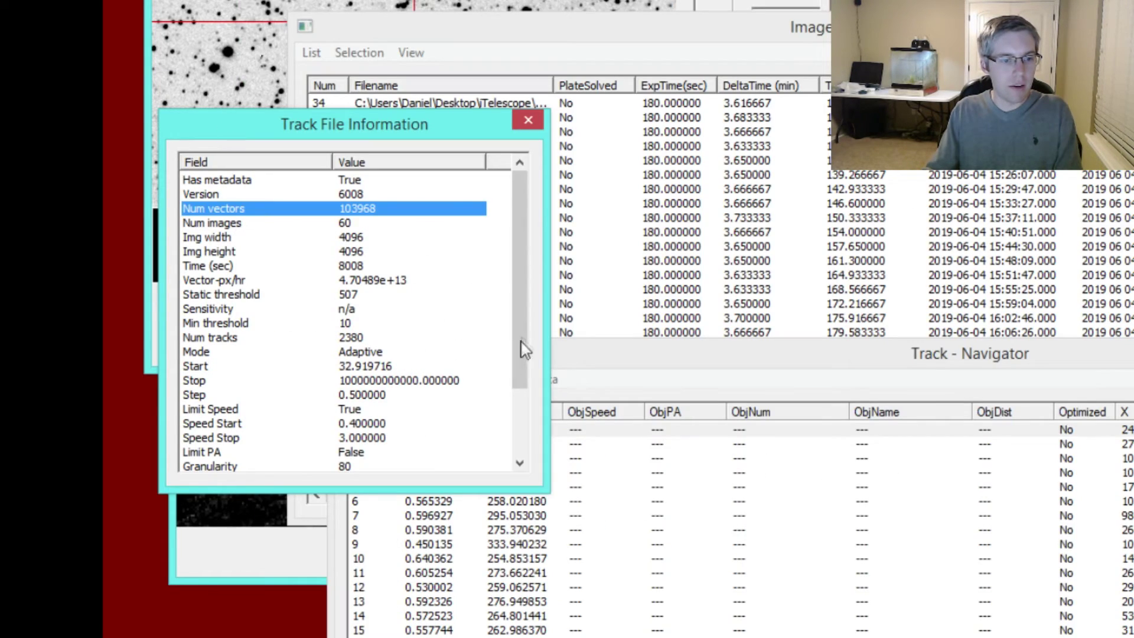
Check the Granularity entry in the Track File Information window.
scroll(520, 348, down, 2)
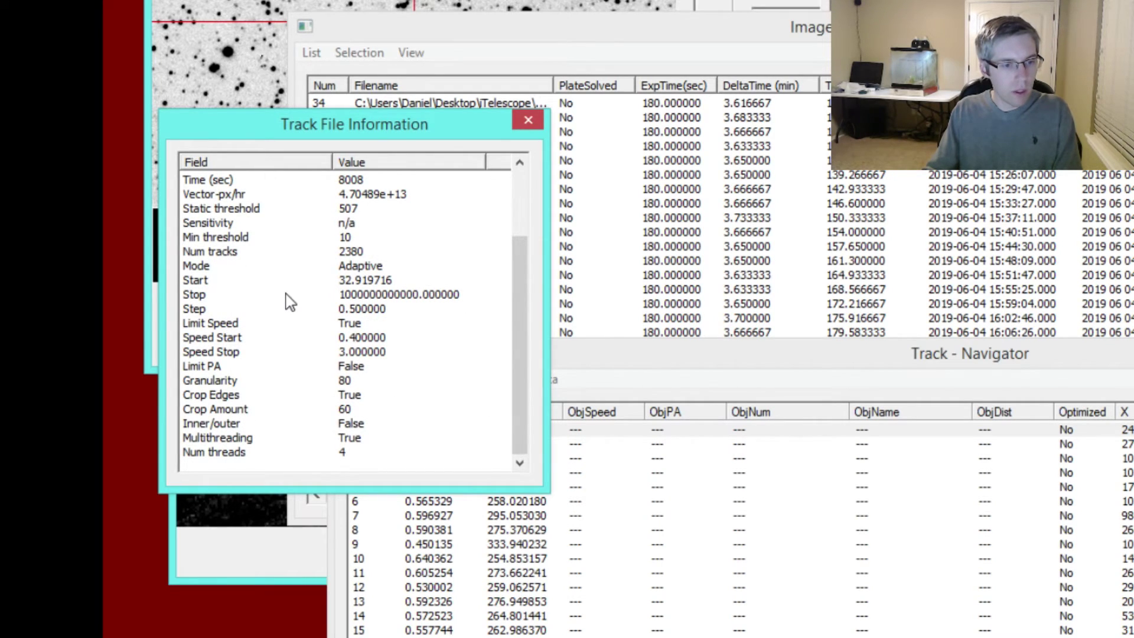
click(255, 383)
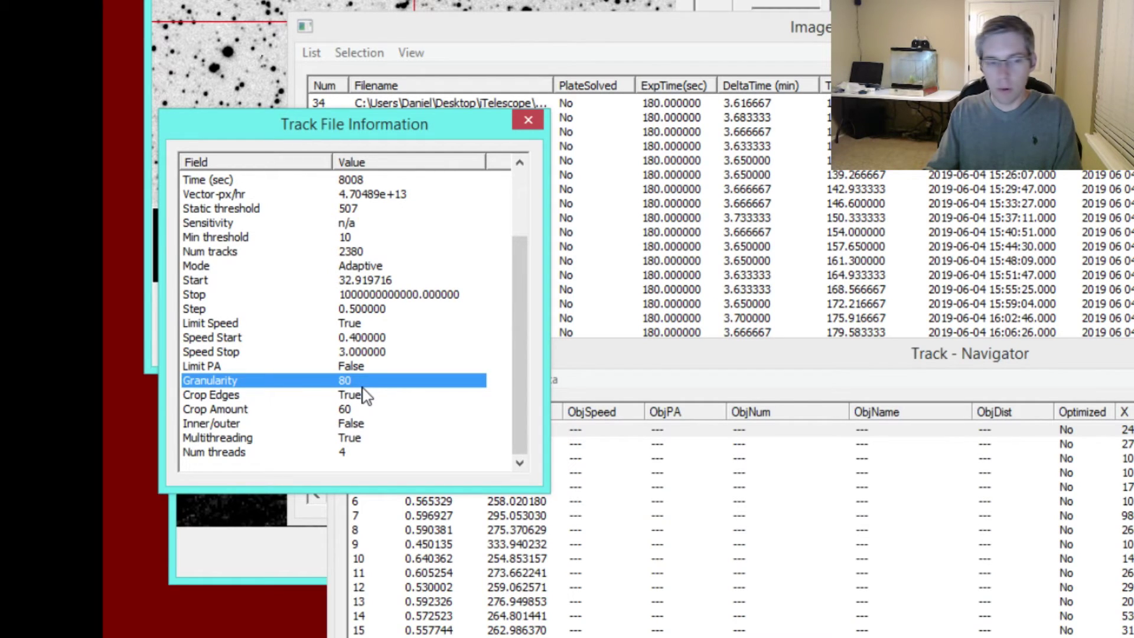
key(alt+Tab)
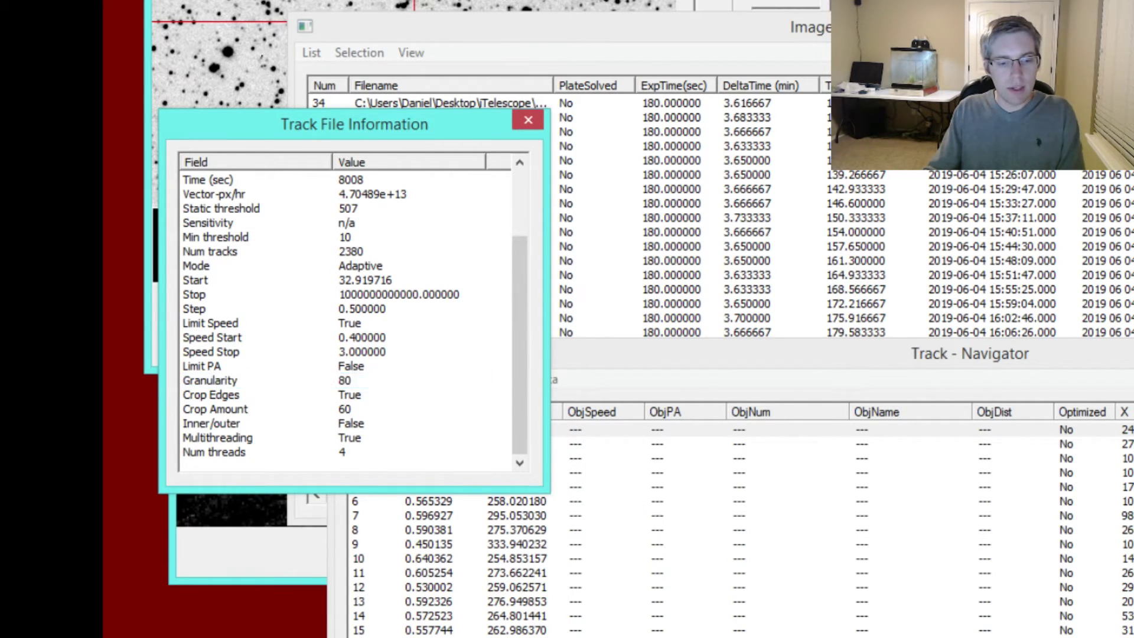
Examine the recalculated TotalVectorsAdj and MaxMovement values in the workbook's Output section.
click(482, 218)
drag(519, 0, 456, 0)
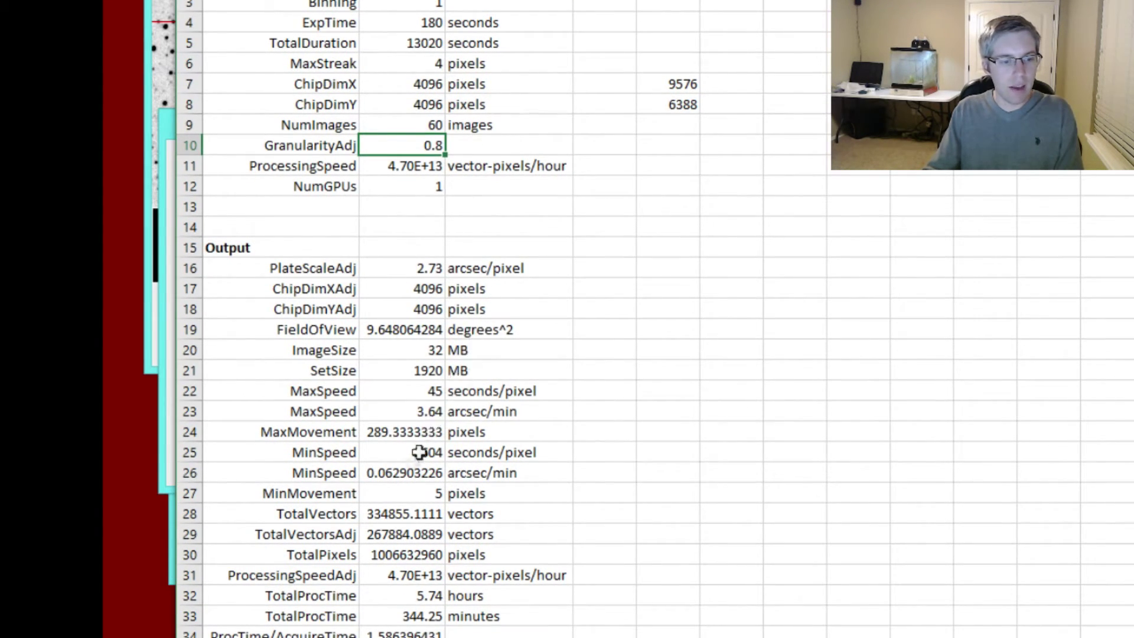
click(395, 535)
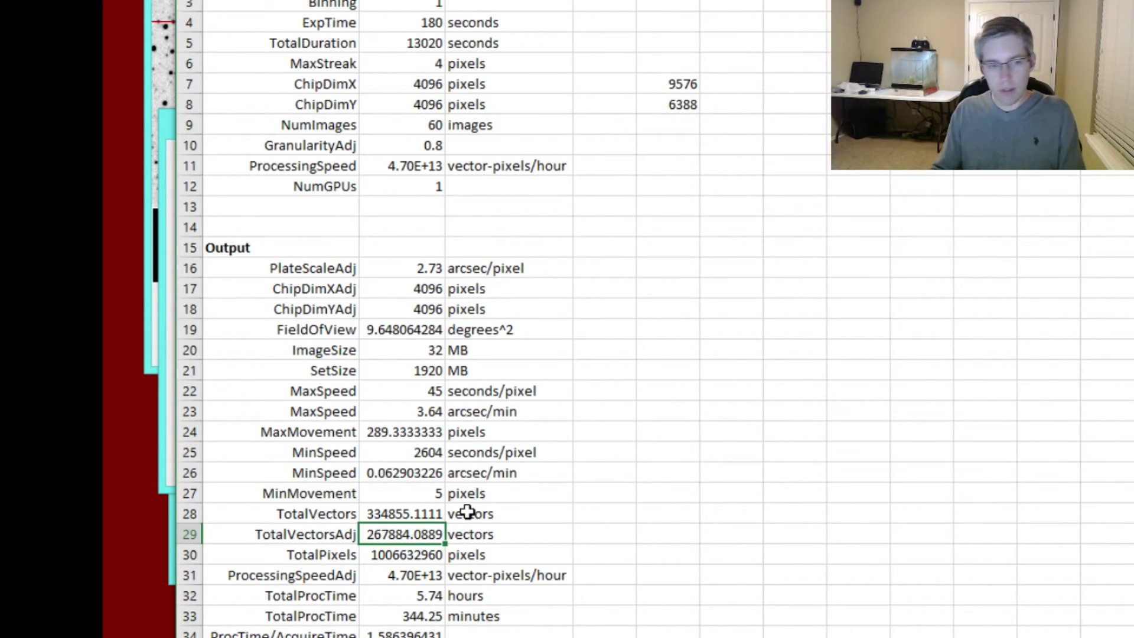
click(377, 431)
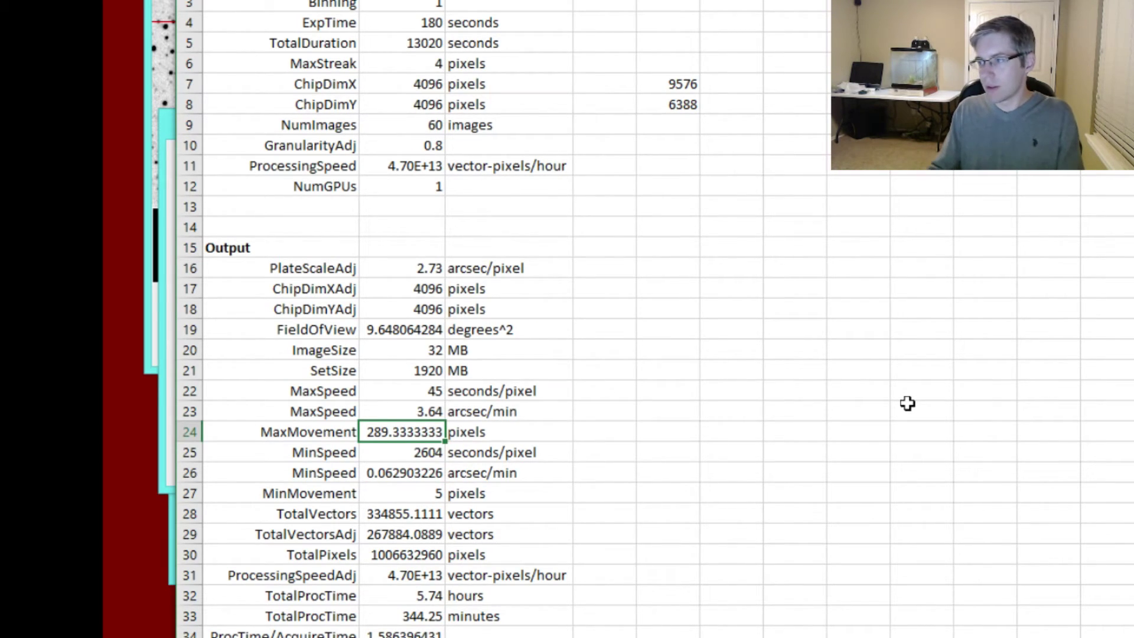
Place the workbook beside the Track File Information window and set GranularityAdj to 0.31.
click(302, 145)
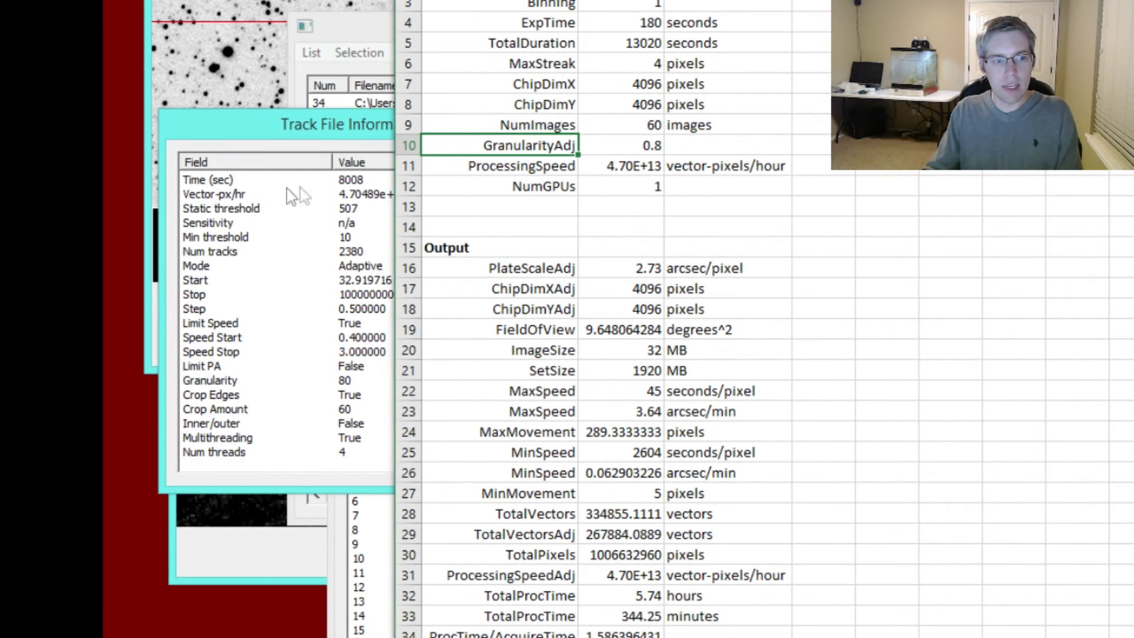
click(624, 145)
text(0.31)
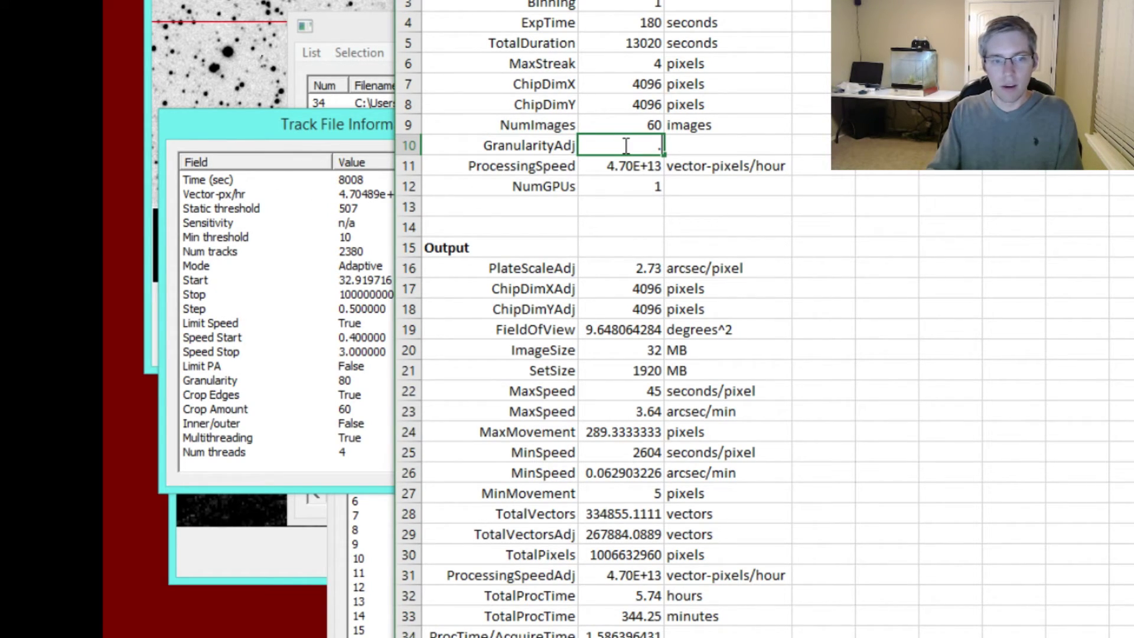
key(Return)
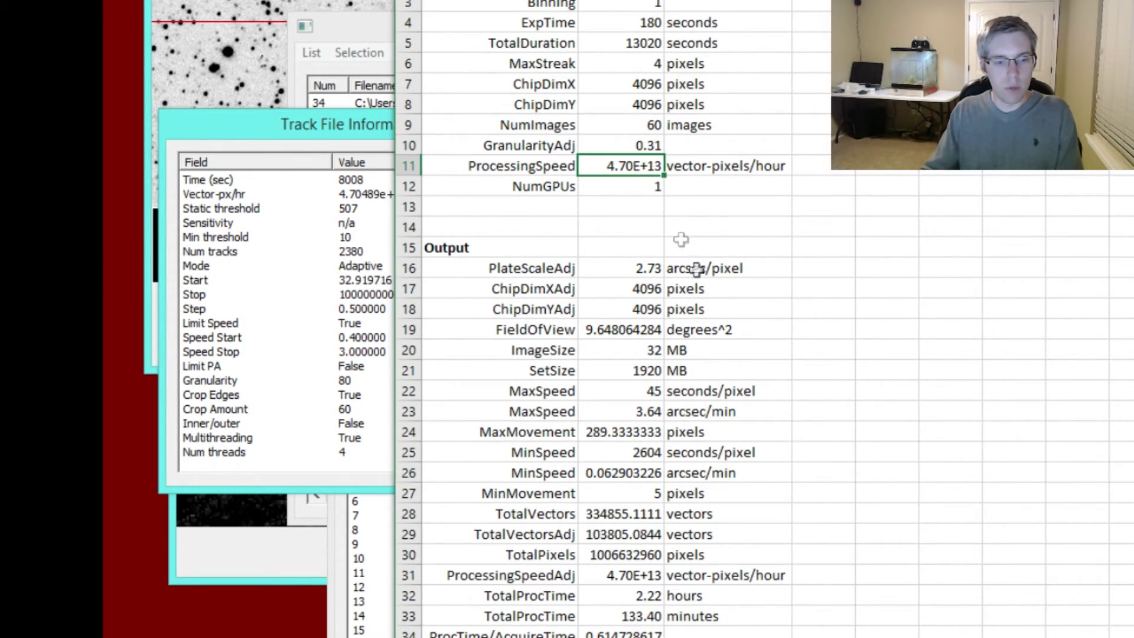
Check the recalculated TotalVectorsAdj and reposition the workbook to review its outputs.
click(627, 534)
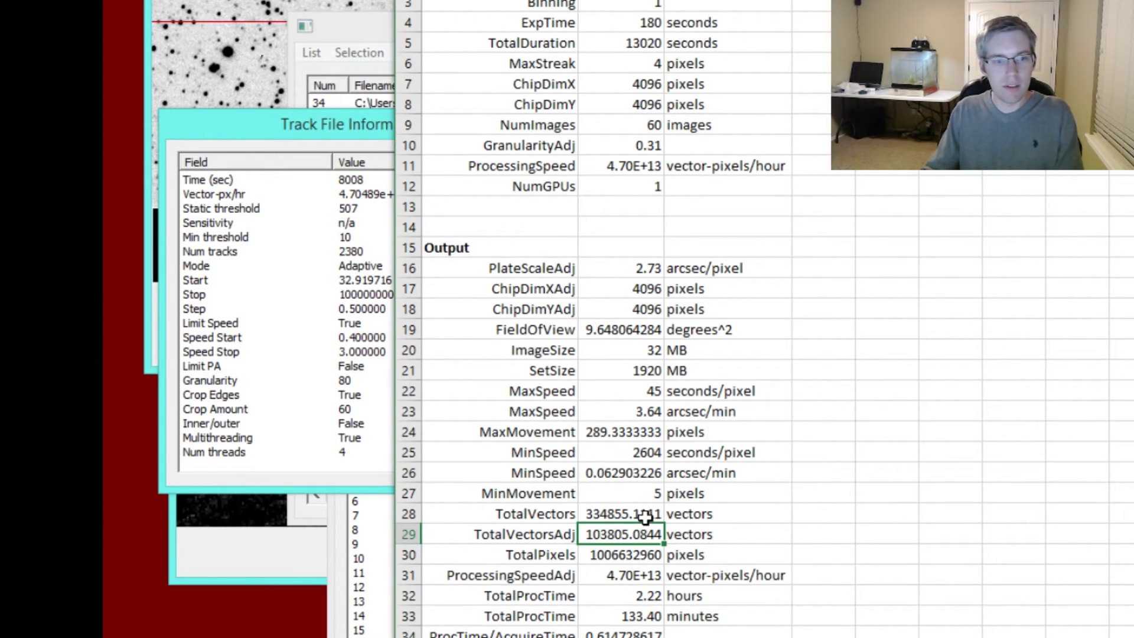
drag(679, 1, 588, 75)
drag(534, 157, 511, 84)
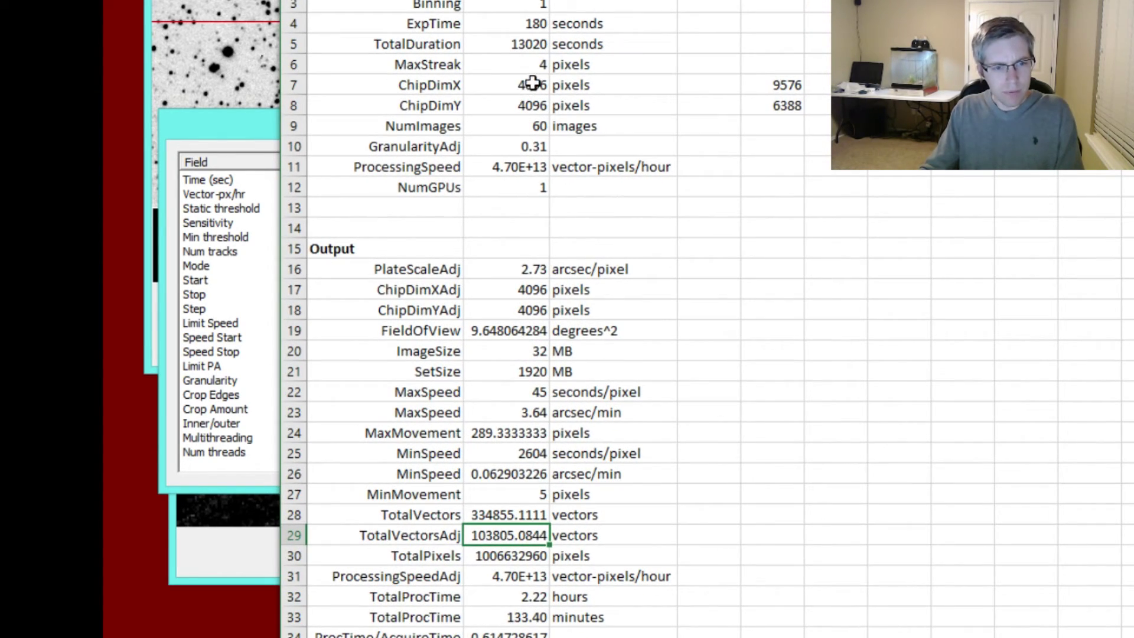
Set GranularityAdj to 0.67 and ExpTime to 30 seconds in the Input section.
click(515, 146)
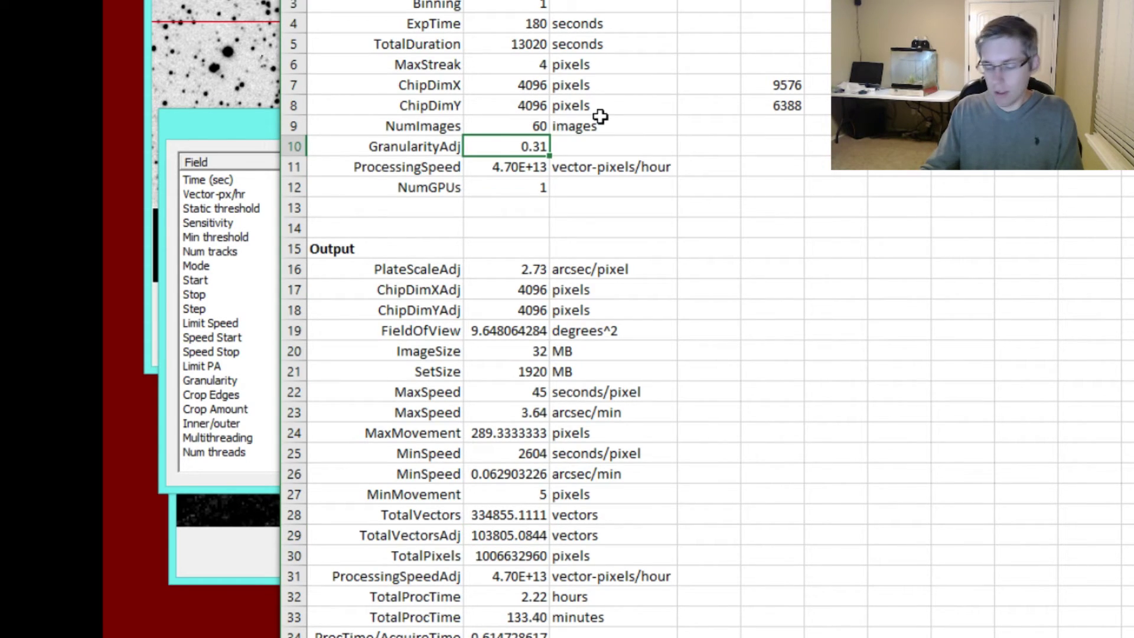
text(.67)
key(Return)
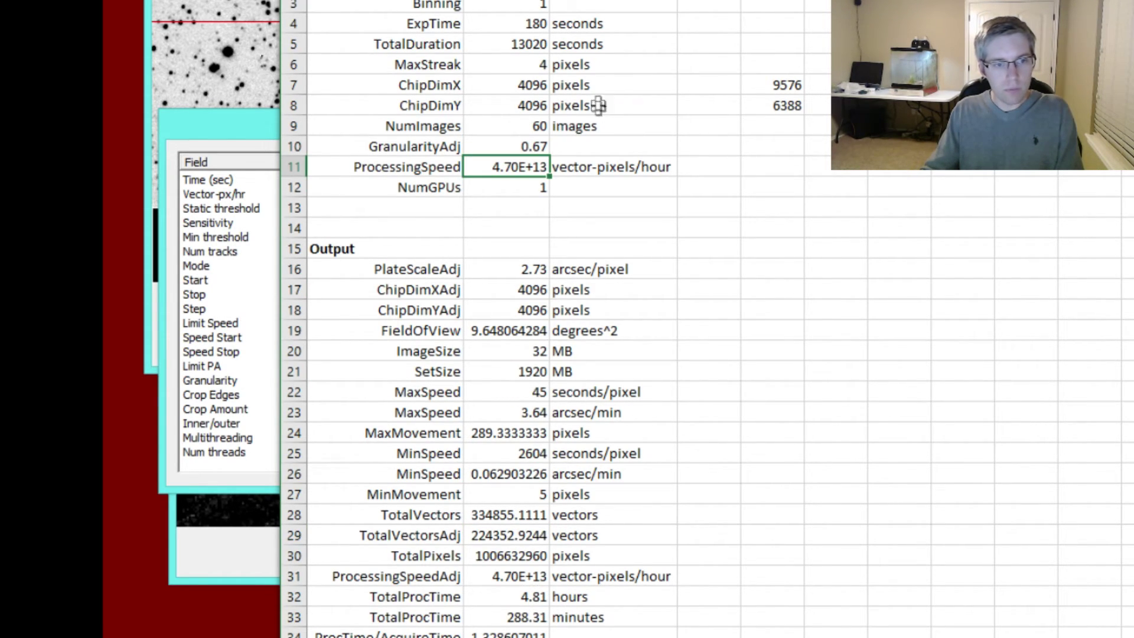
click(527, 24)
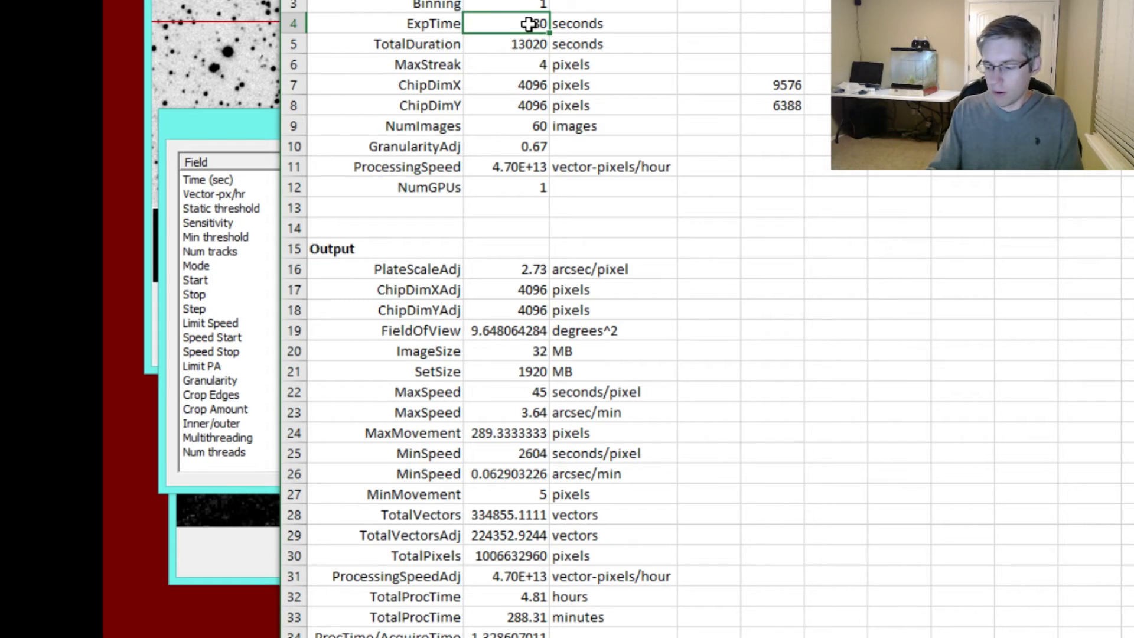
text(30)
key(Return)
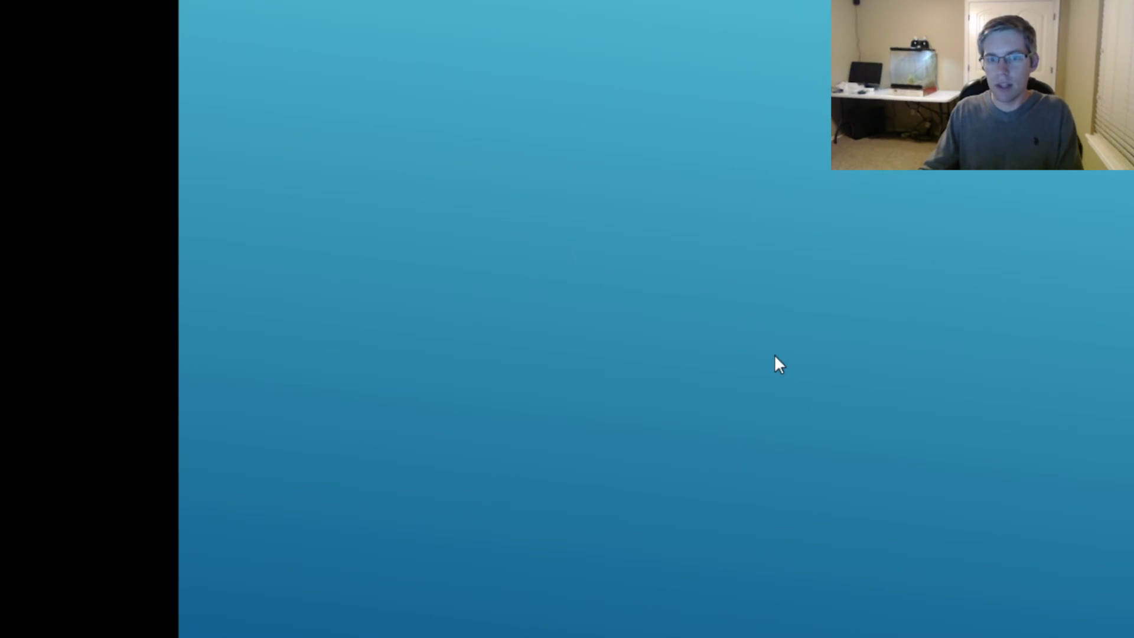
click(773, 353)
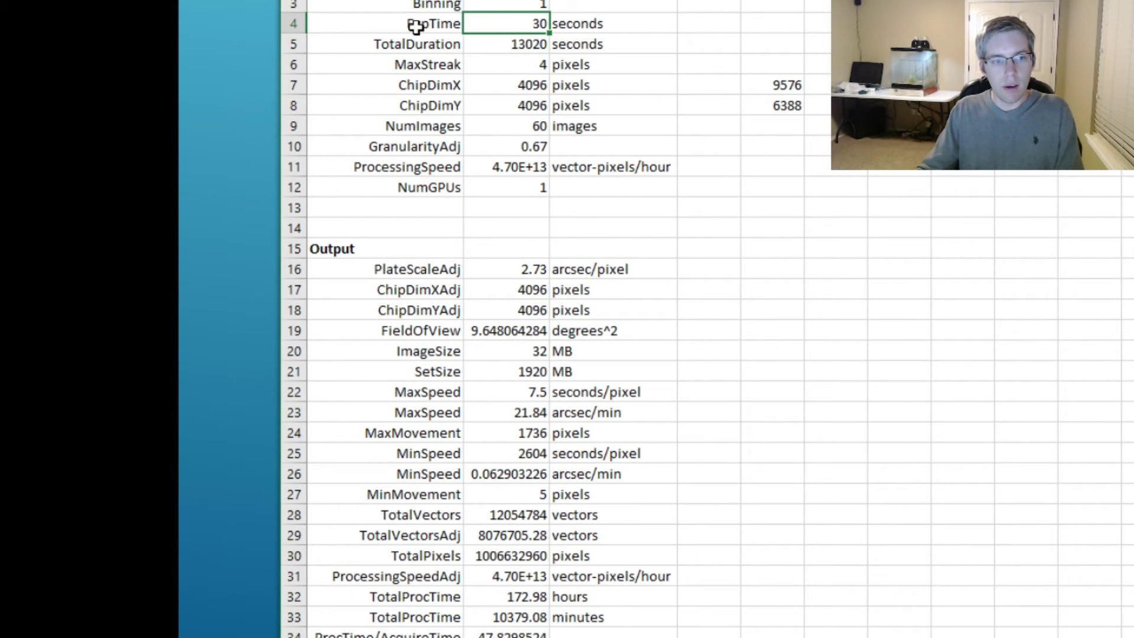
Set PlateScale to 2 arcsec/pixel and TotalDuration to 1600 seconds in the Input section.
click(519, 0)
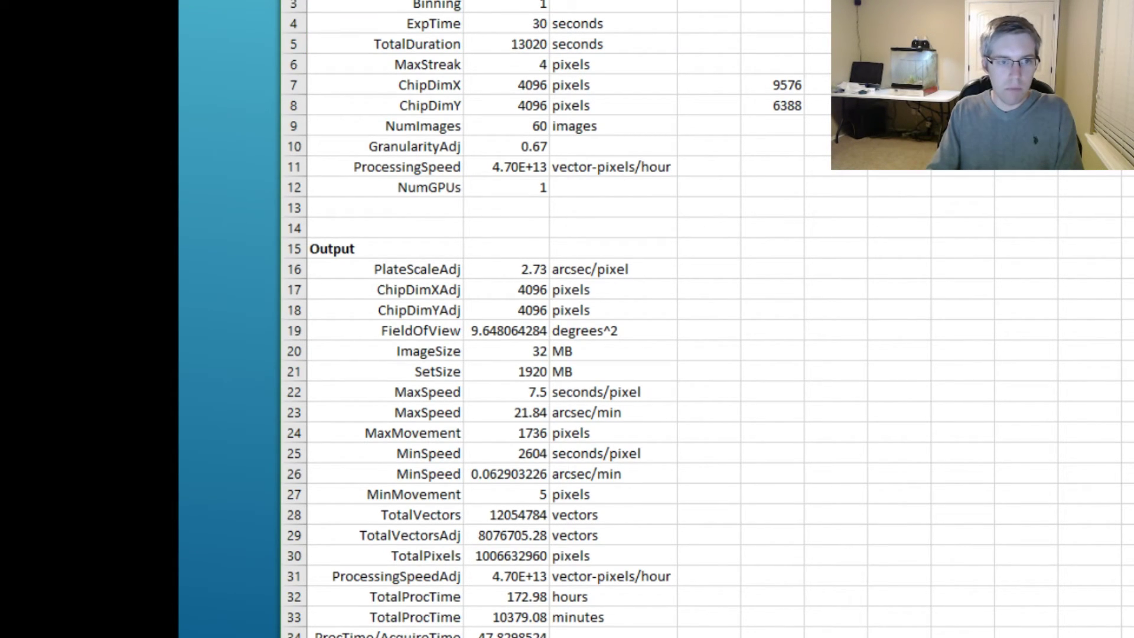
key(Return)
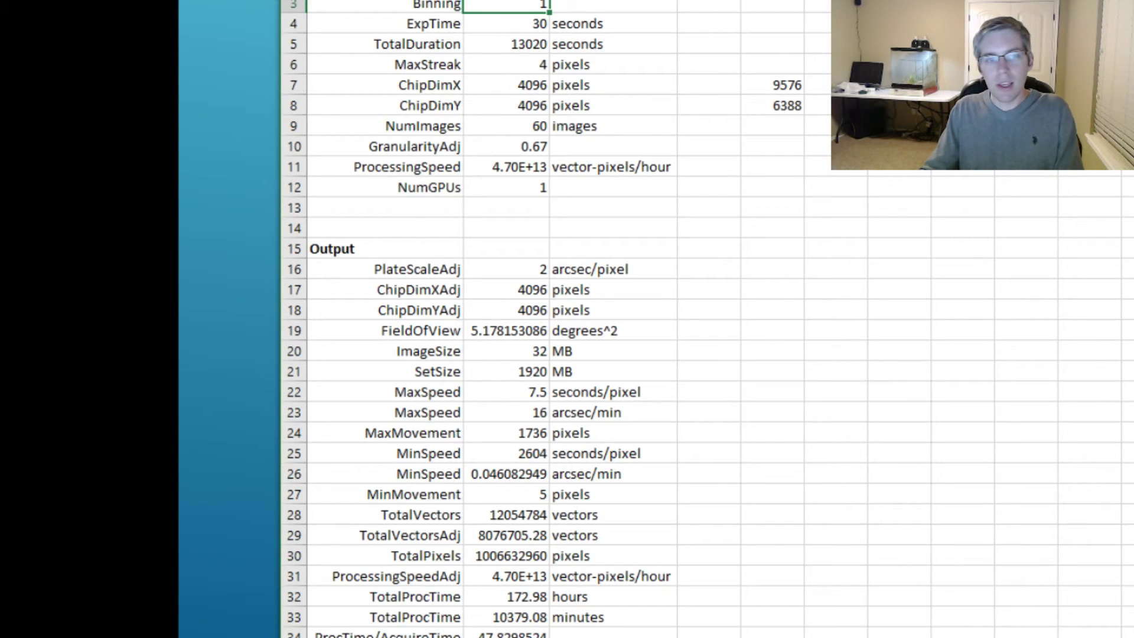
scroll(505, 6, up, 1)
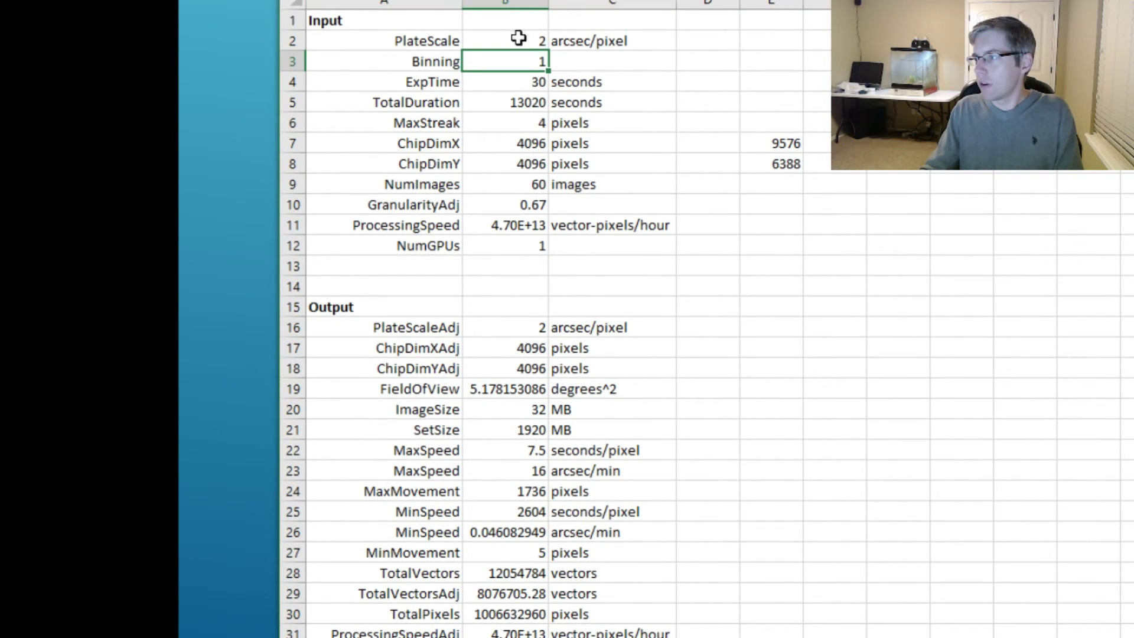
click(522, 103)
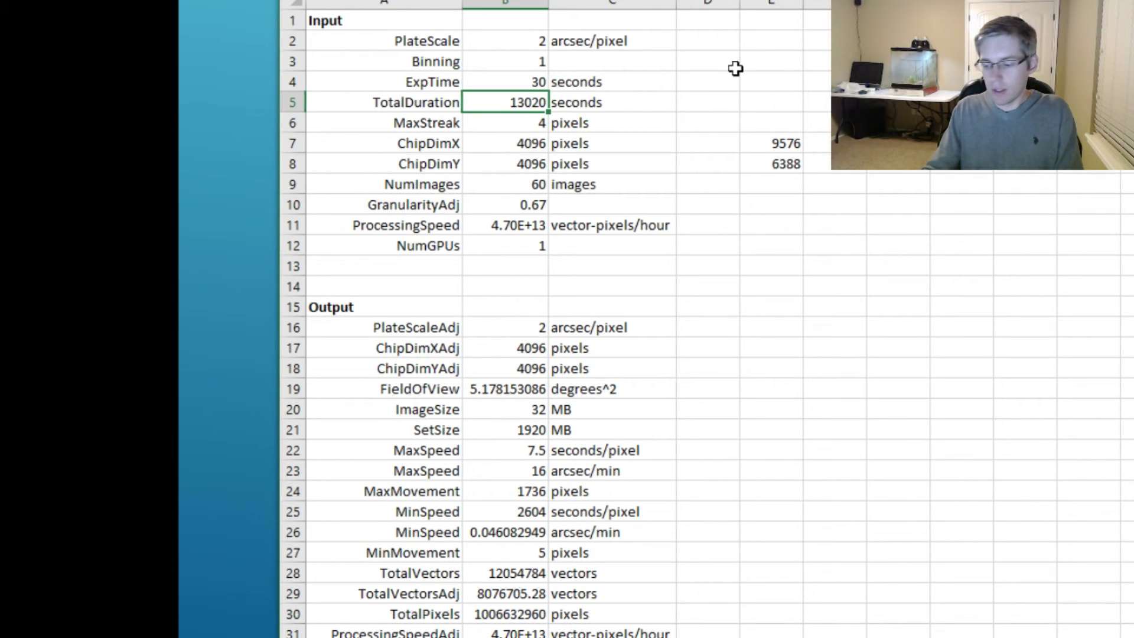
text(1600)
key(Return)
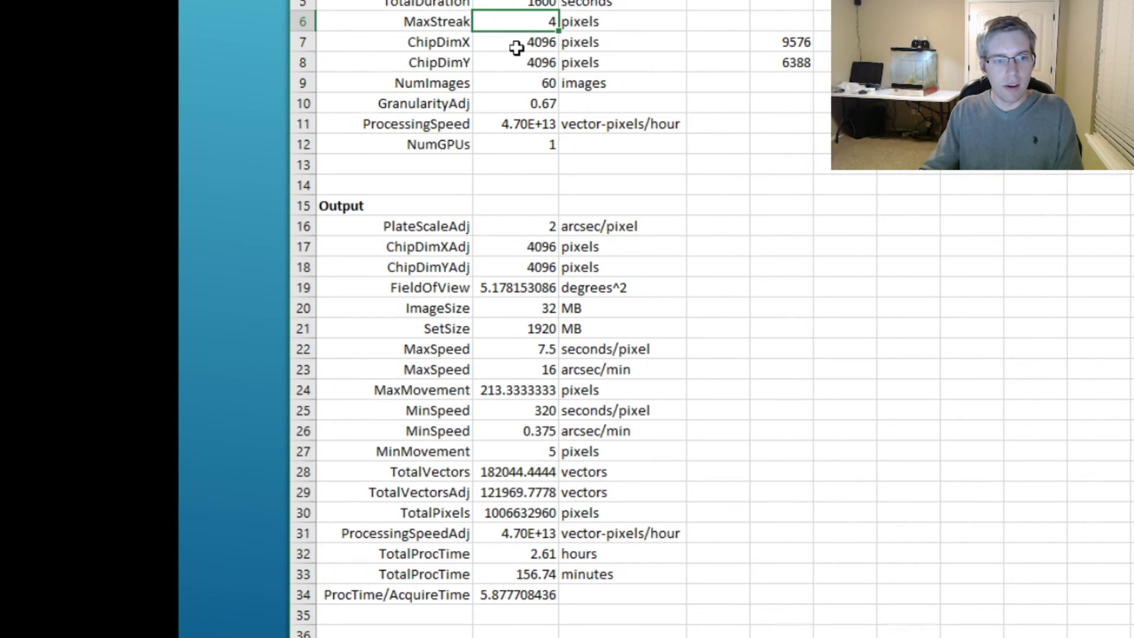
Set NumImages to 50 and select the ProcessingSpeed value.
click(495, 84)
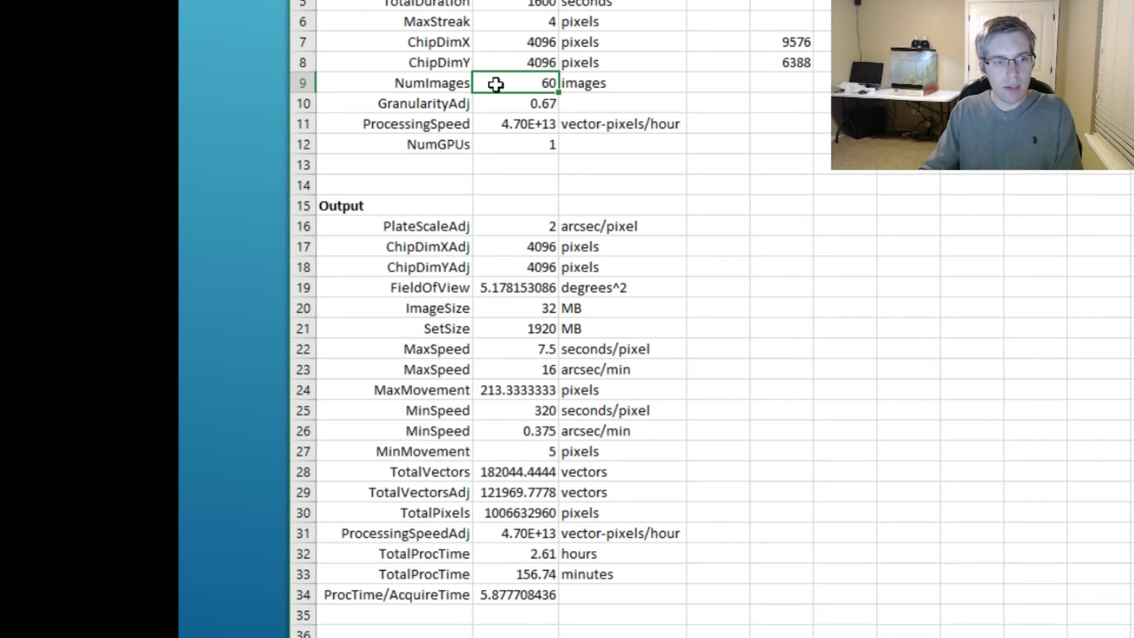
text(50)
key(Return)
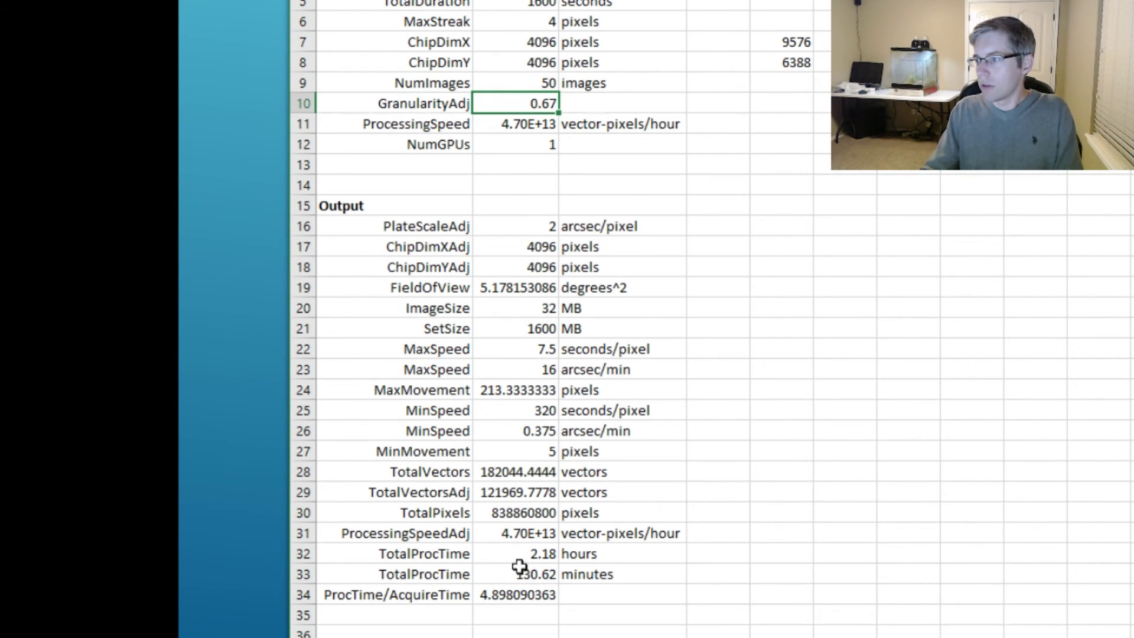
click(515, 124)
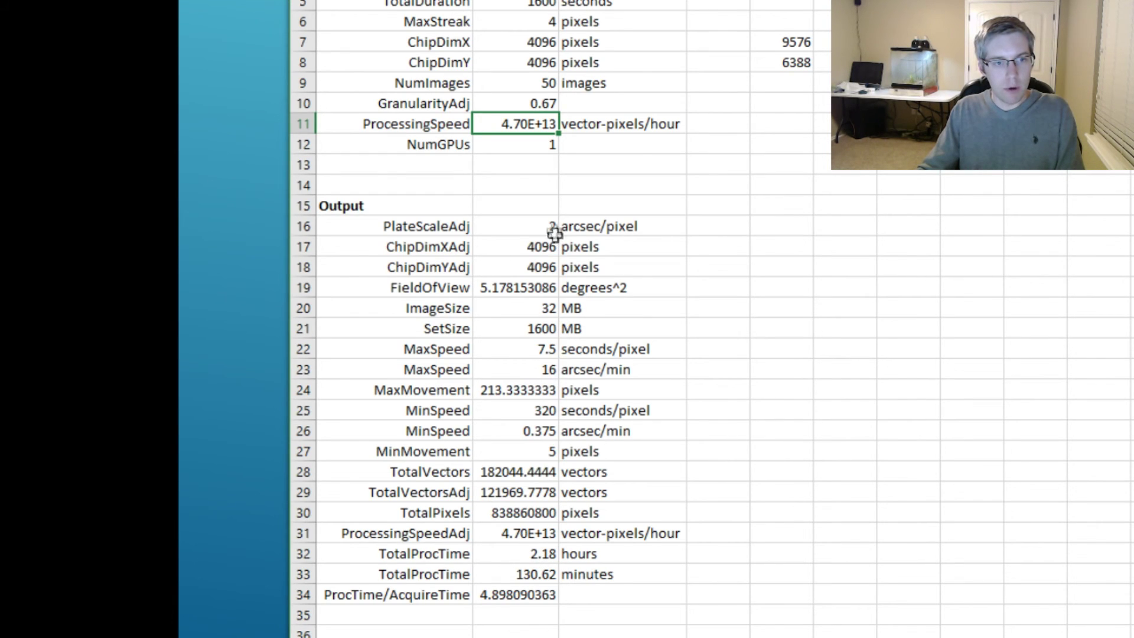
Set TotalDuration to 4500 seconds and check the recalculated TotalProcTime in hours.
click(518, 6)
text(4500)
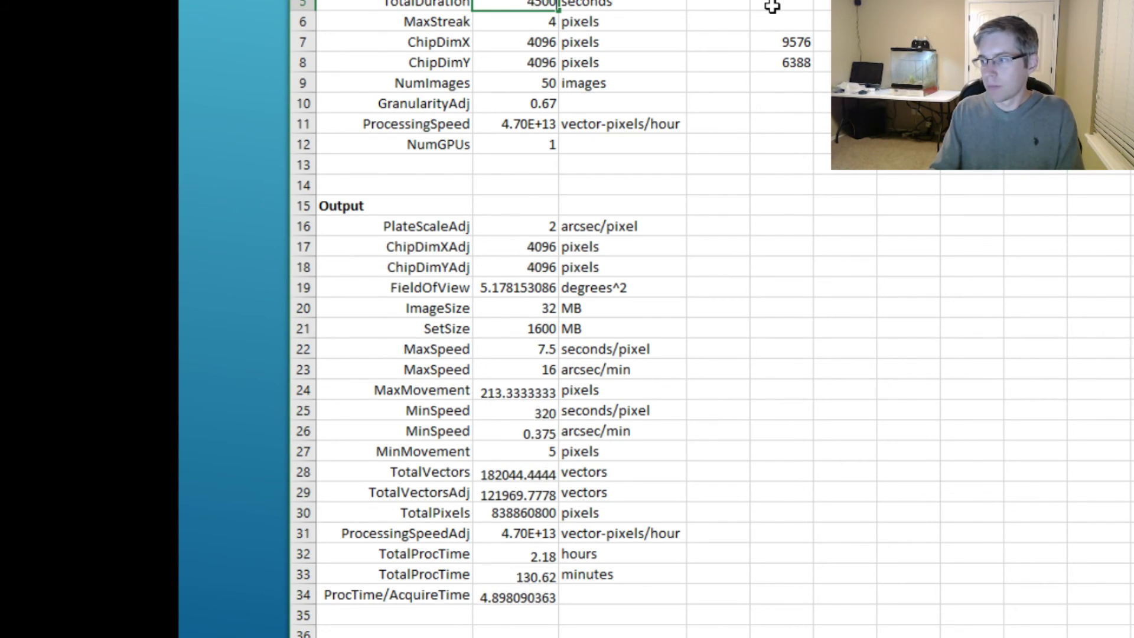
key(Return)
click(526, 551)
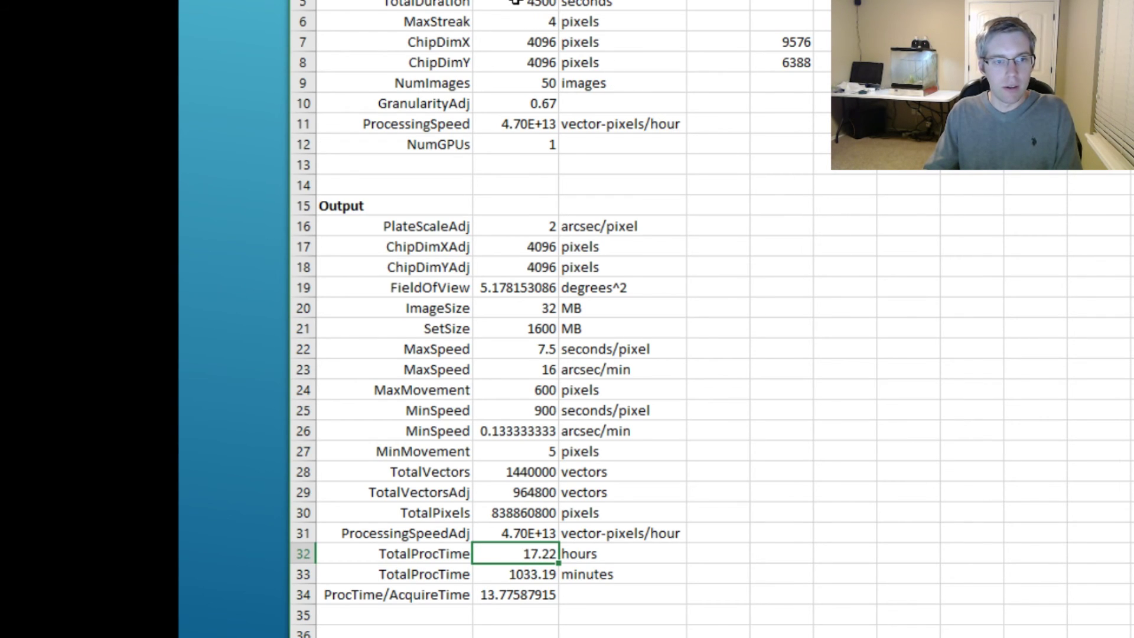
Return TotalDuration to 1600 seconds and compare the resulting TotalProcTime in hours.
click(514, 3)
text(1600)
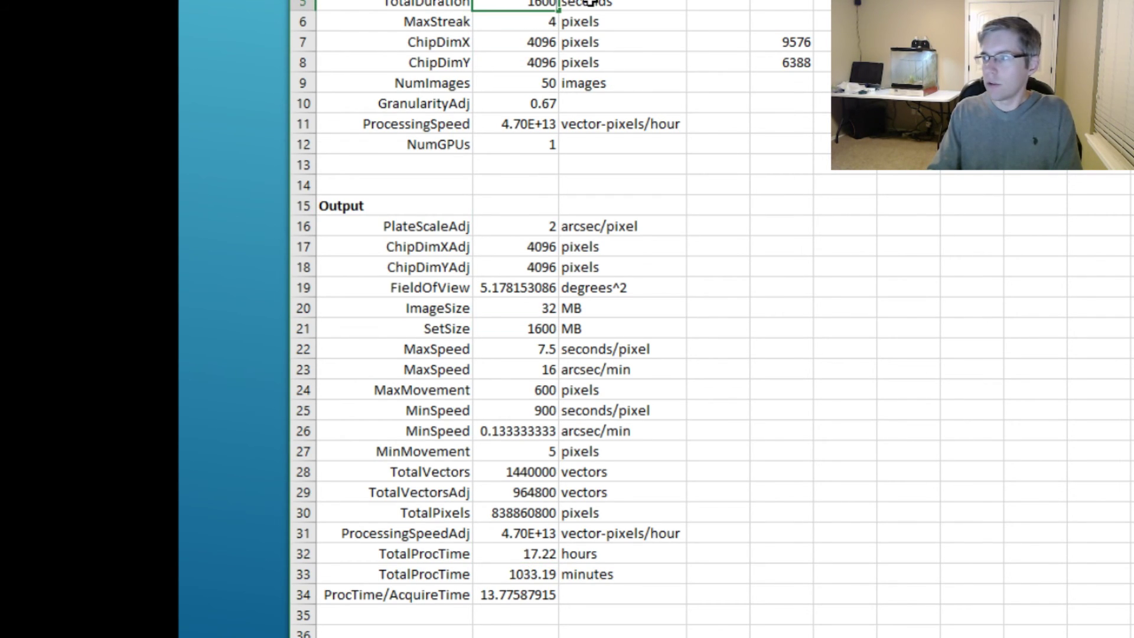
key(Return)
scroll(500, 36, up, 1)
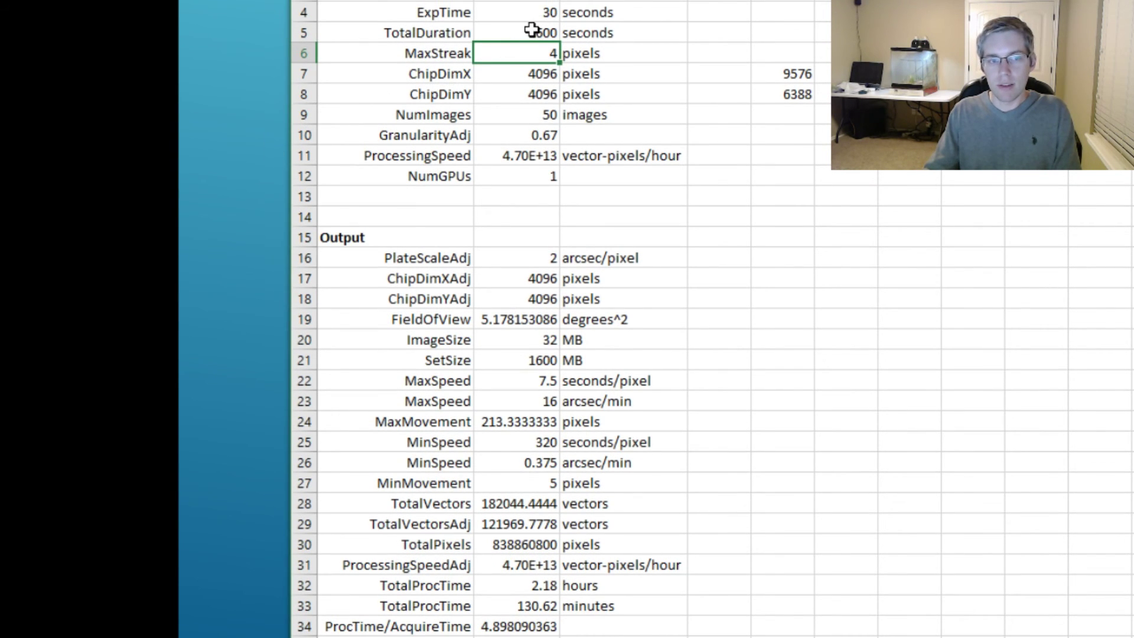
click(520, 586)
Set TotalDuration to 4500 seconds and Binning to 2 in the Input section.
click(535, 29)
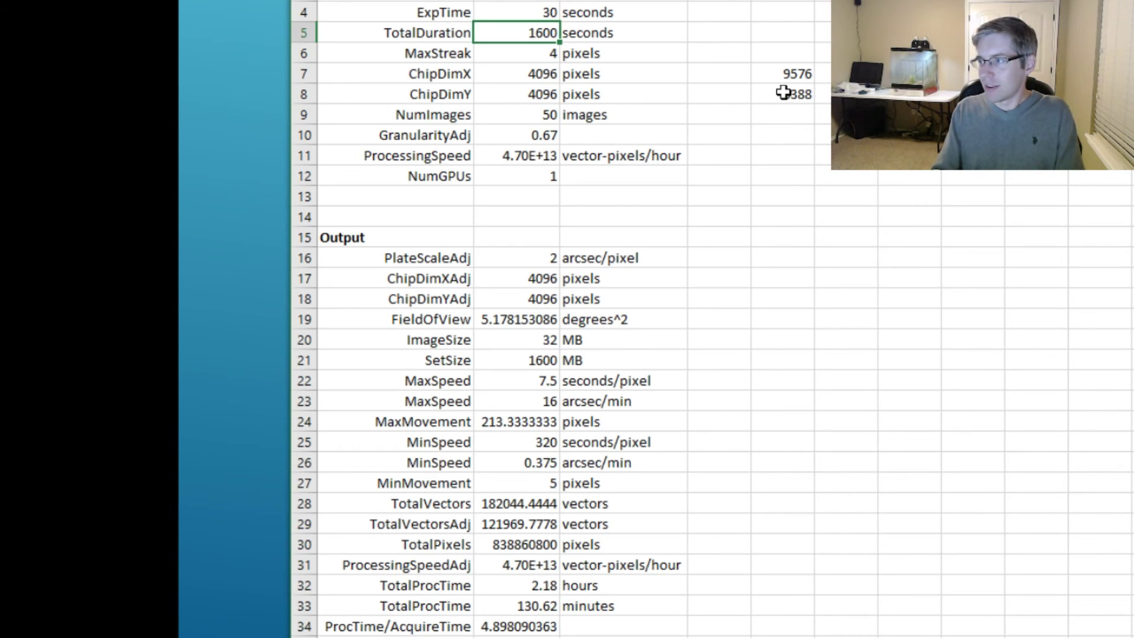
text(4500)
key(Return)
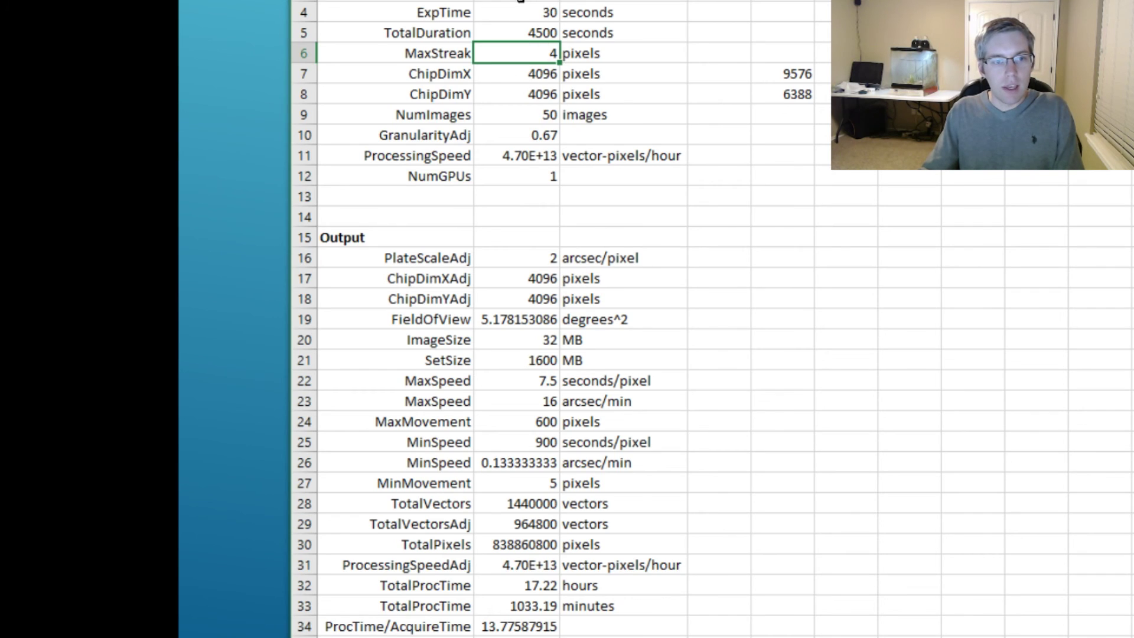
click(517, 1)
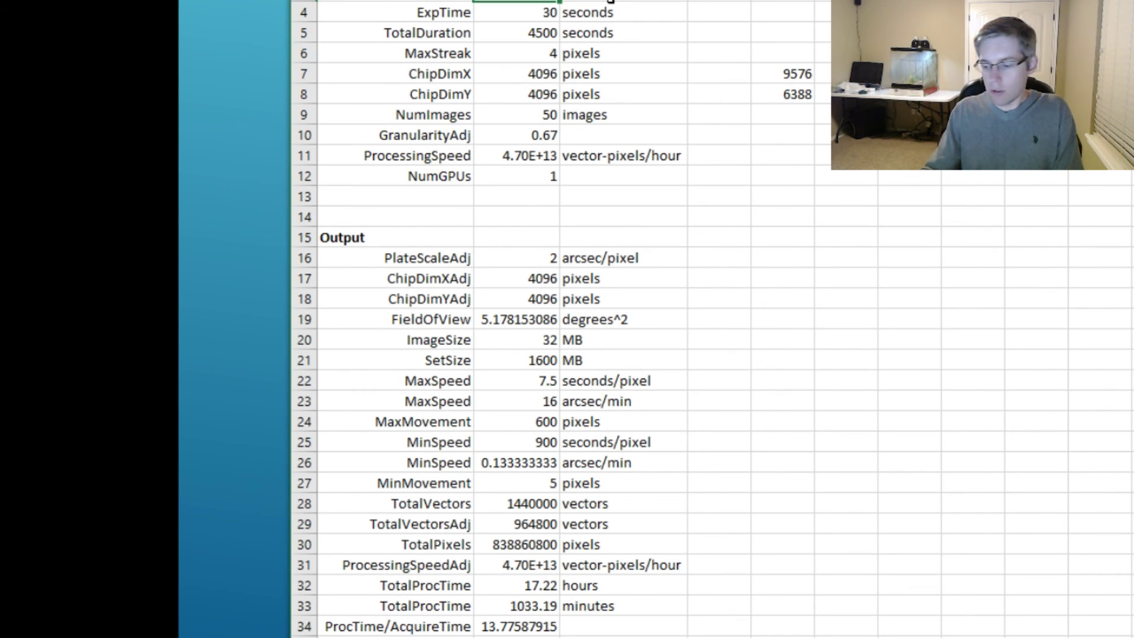
text(2)
key(Return)
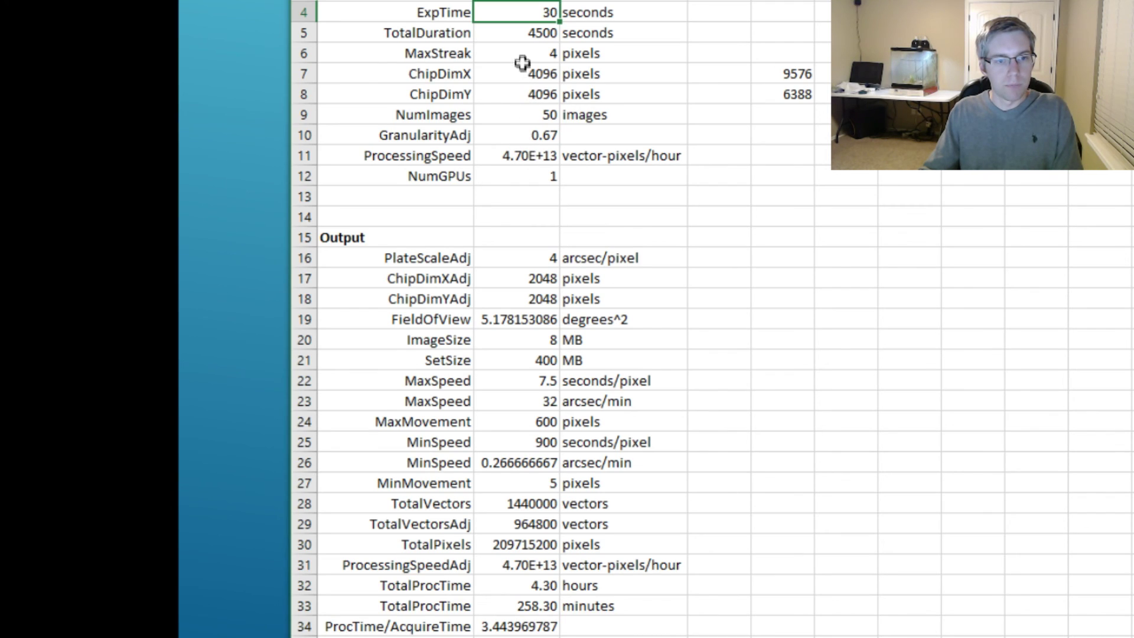
Set TotalDuration to 1600 seconds with the binned inputs and check TotalProcTime in hours.
click(519, 31)
text(1600)
key(Return)
click(513, 587)
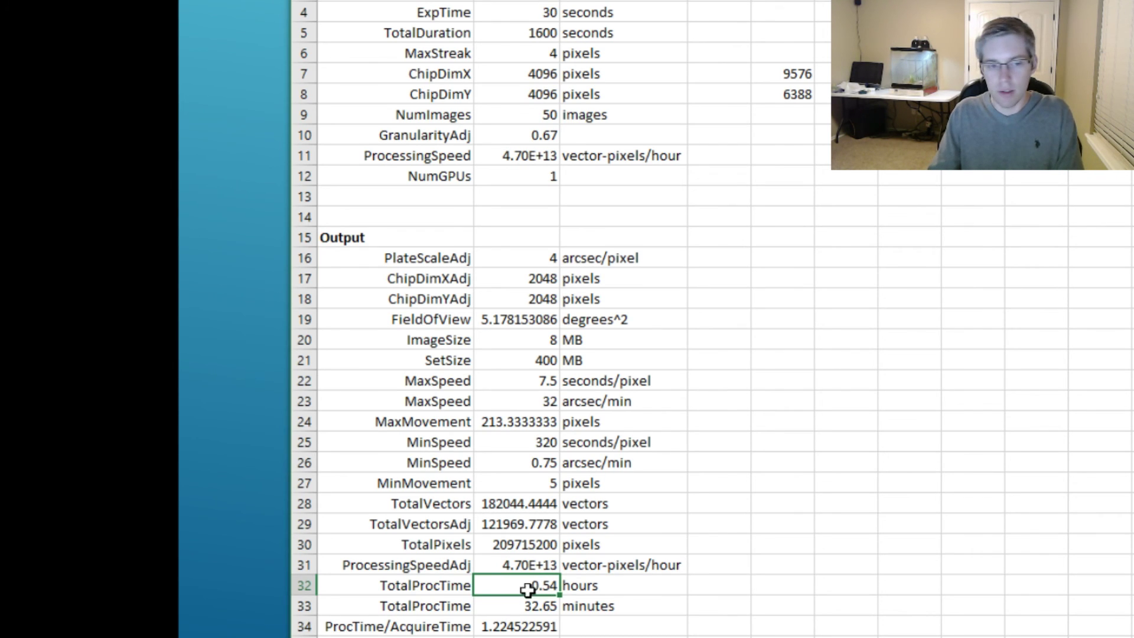
Set Binning back to 1 in the Input section.
click(513, 1)
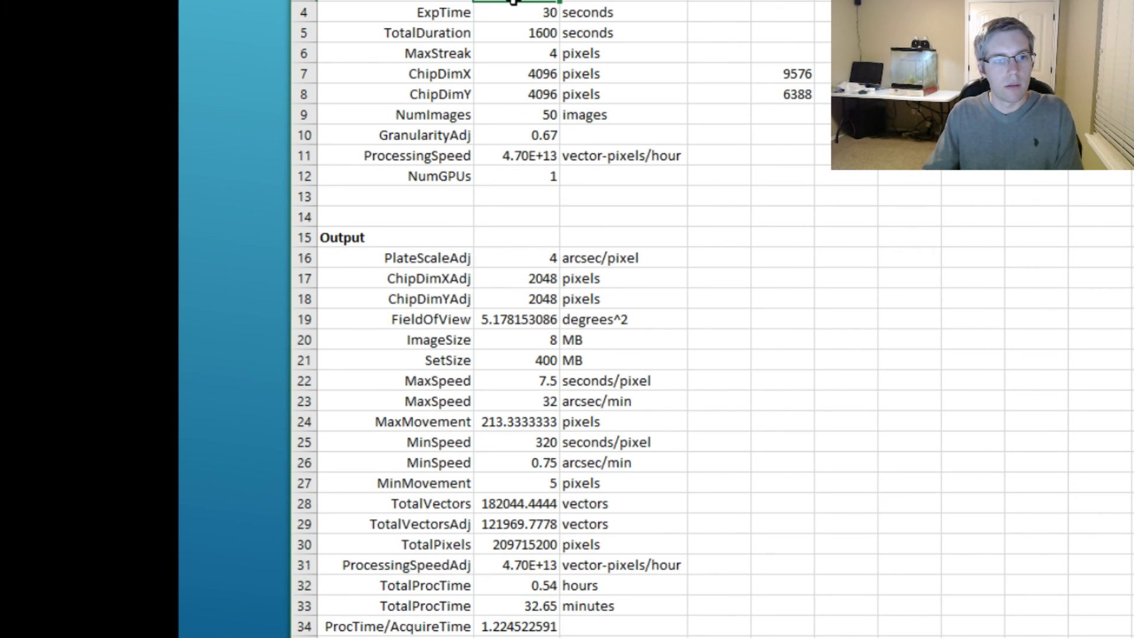
text(1)
key(Return)
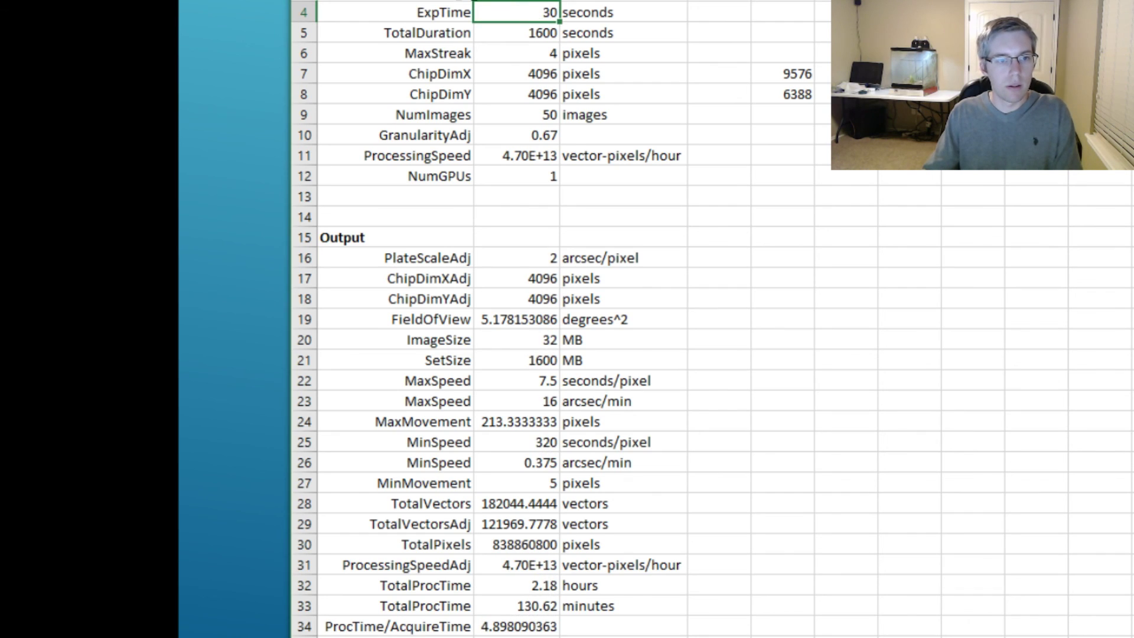